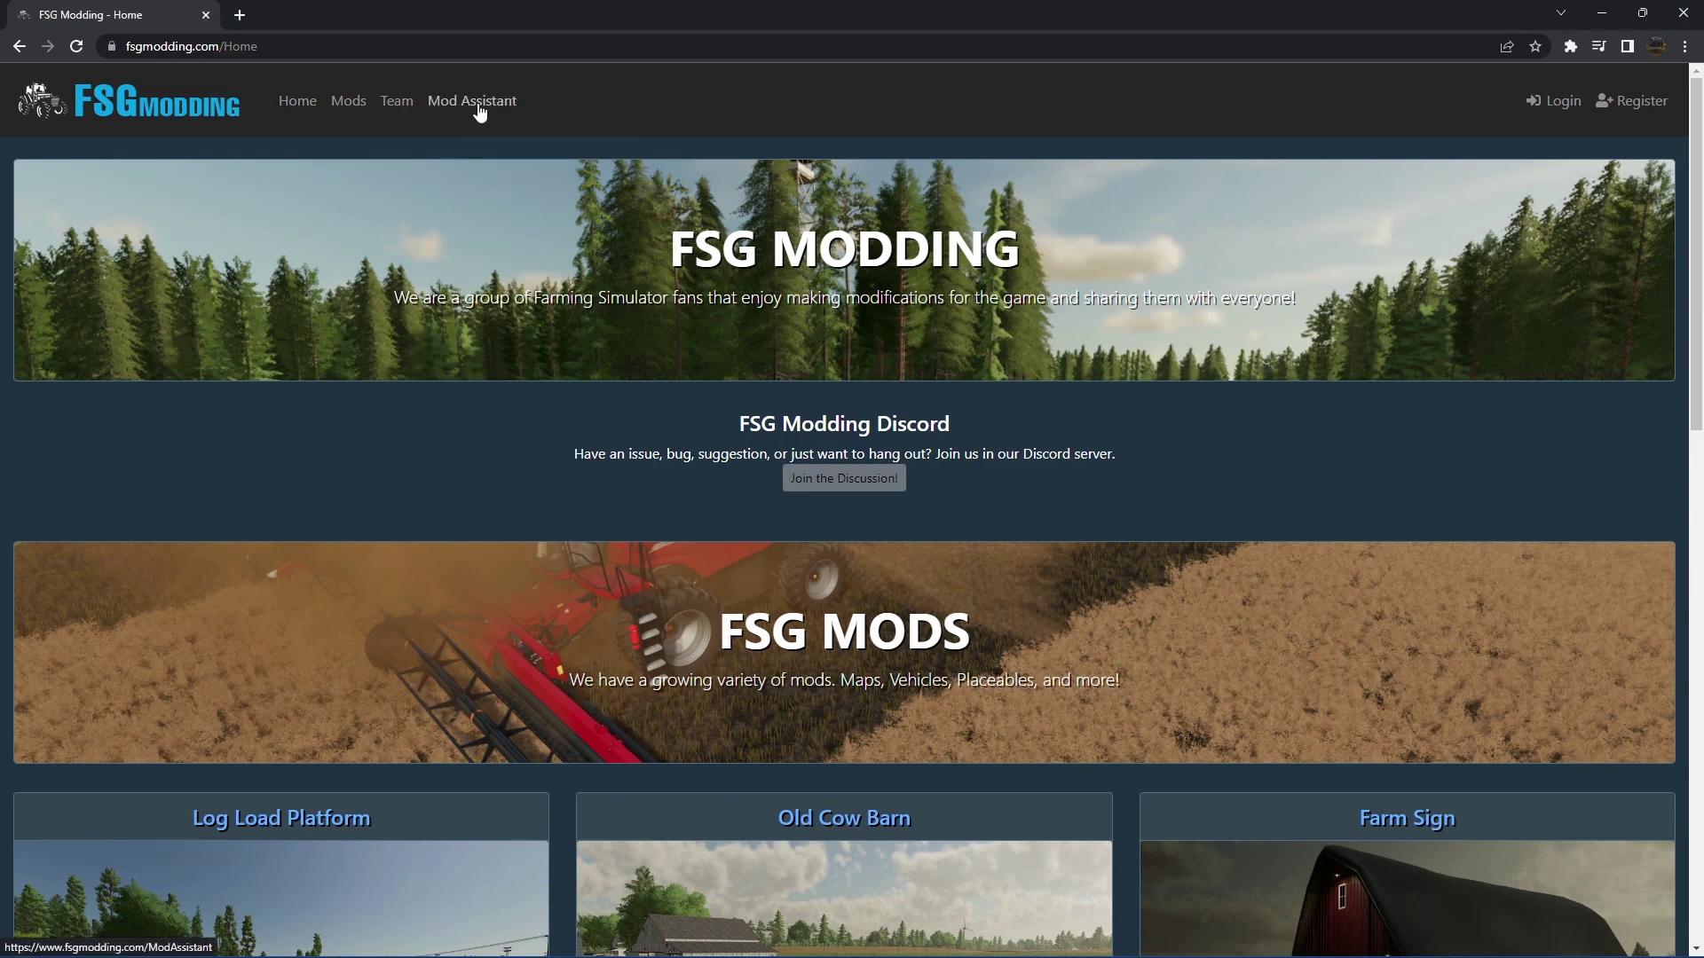
Open the Mod Assistant page of the FSG Modding site and look over its description.
click(479, 109)
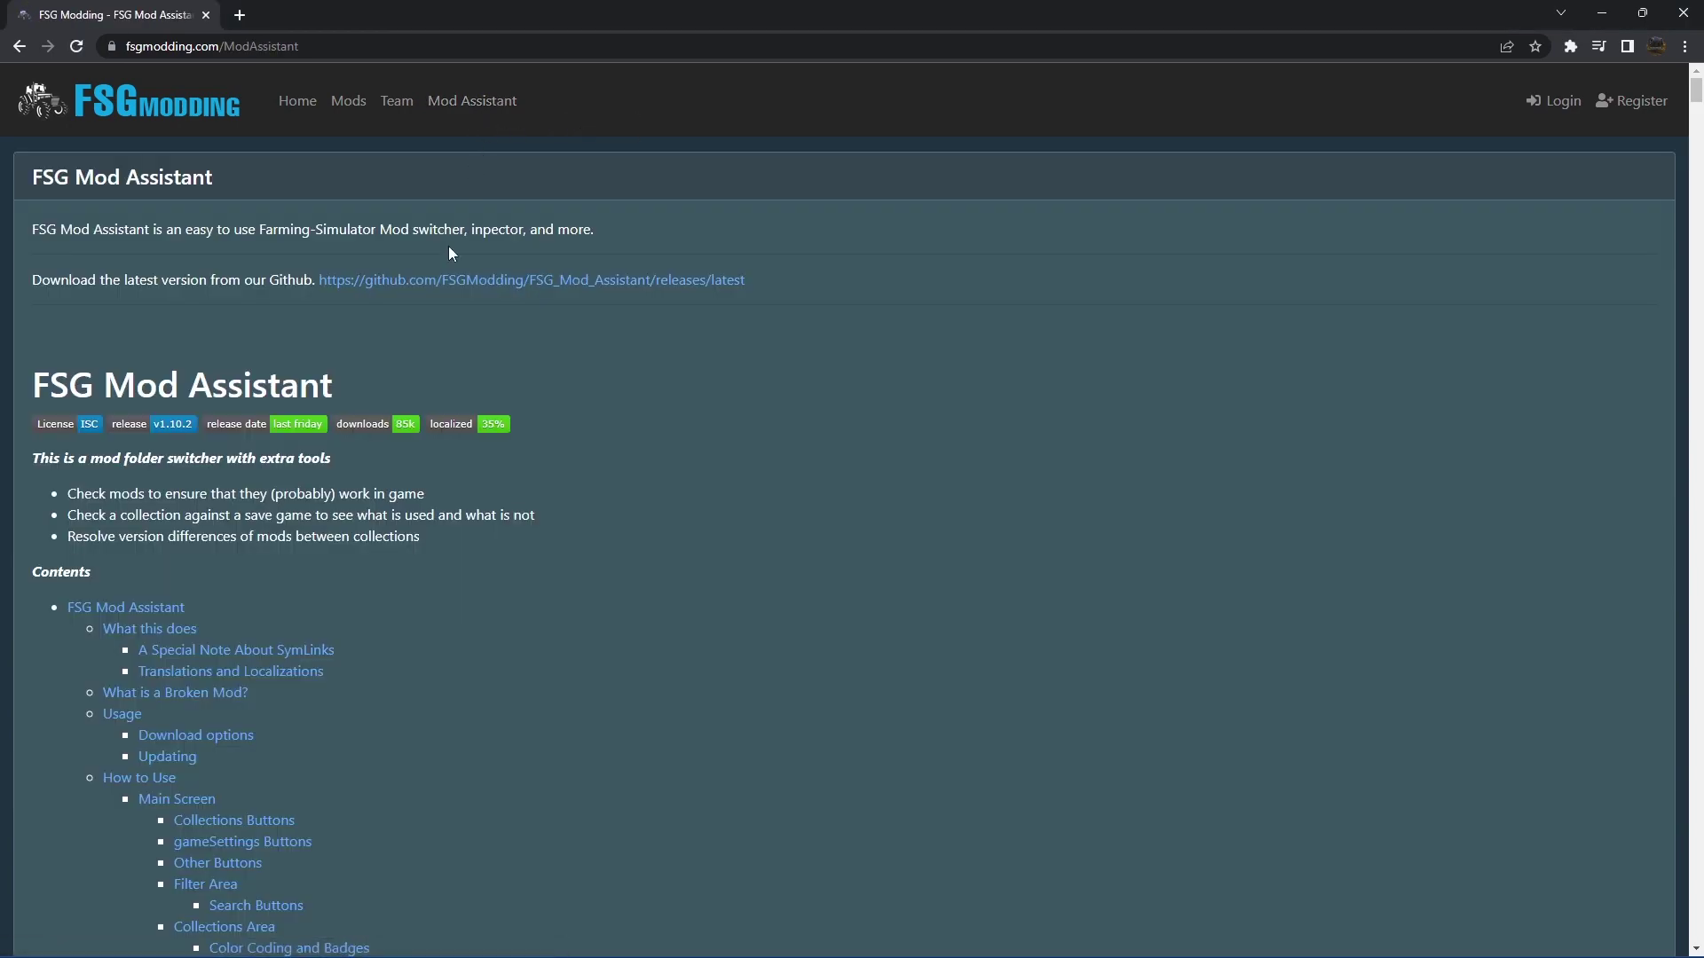
scroll(605, 586, down, 14)
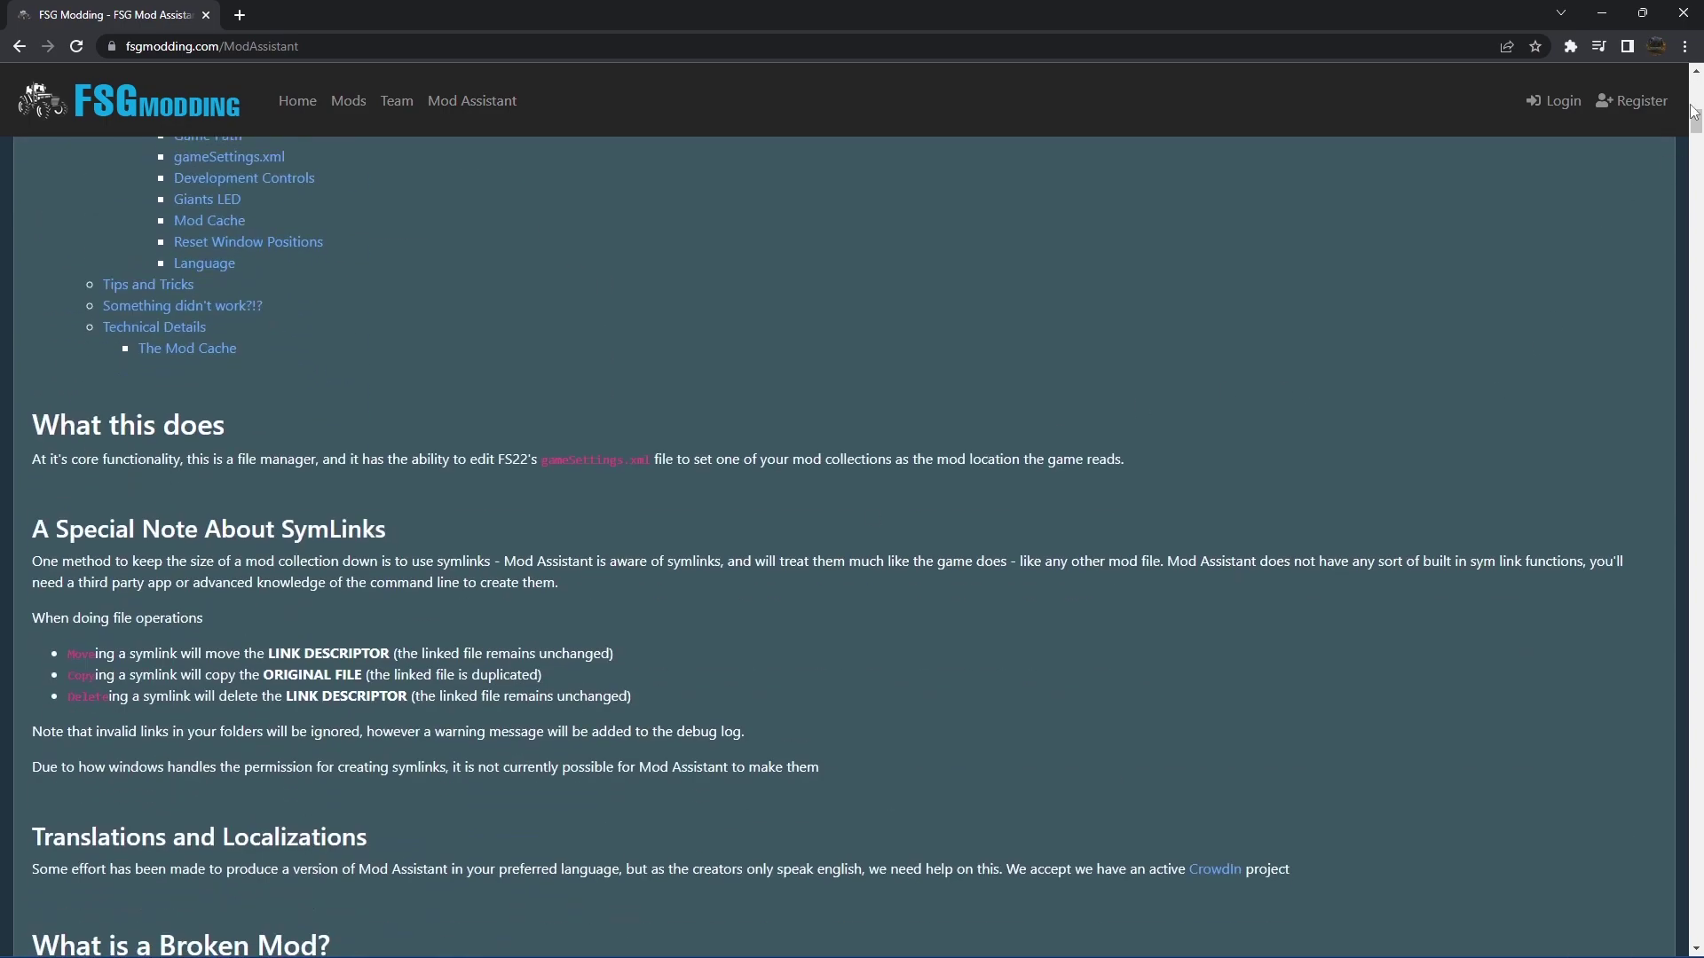
mouse_move(1696, 122)
mouse_down()
mouse_move(1697, 147)
mouse_move(1697, 89)
mouse_up()
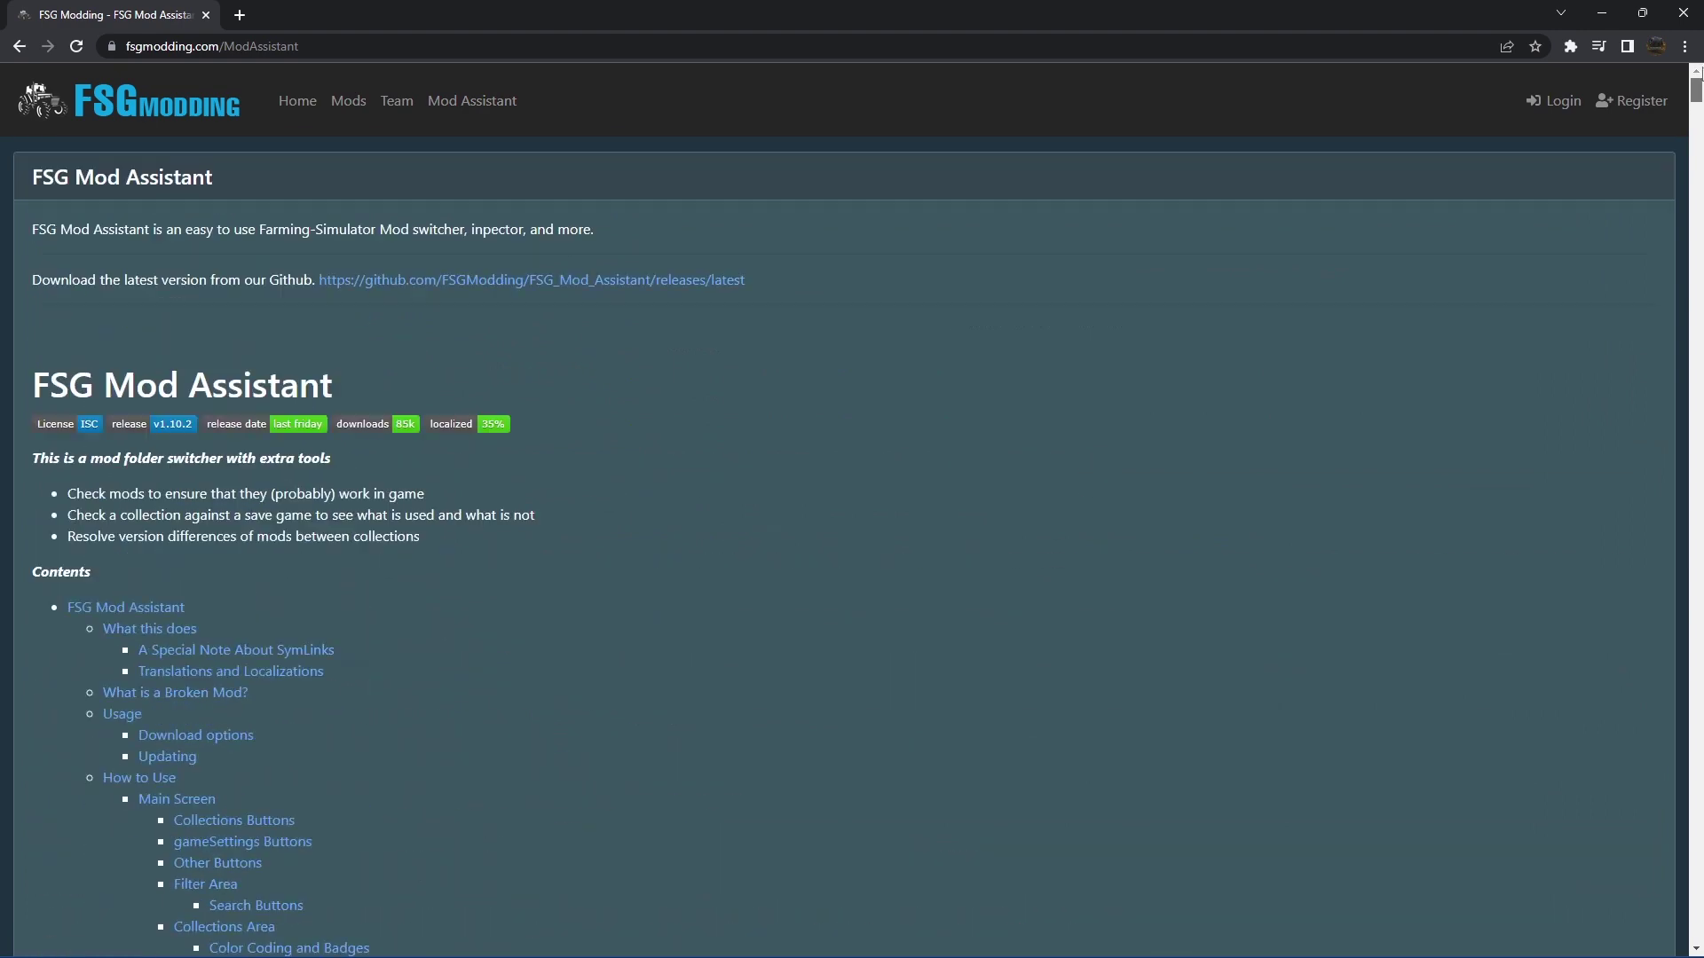
Open the latest Mod Assistant release on GitHub, then download FSModAssistant-Setup-1.10.2.exe and run it.
click(521, 282)
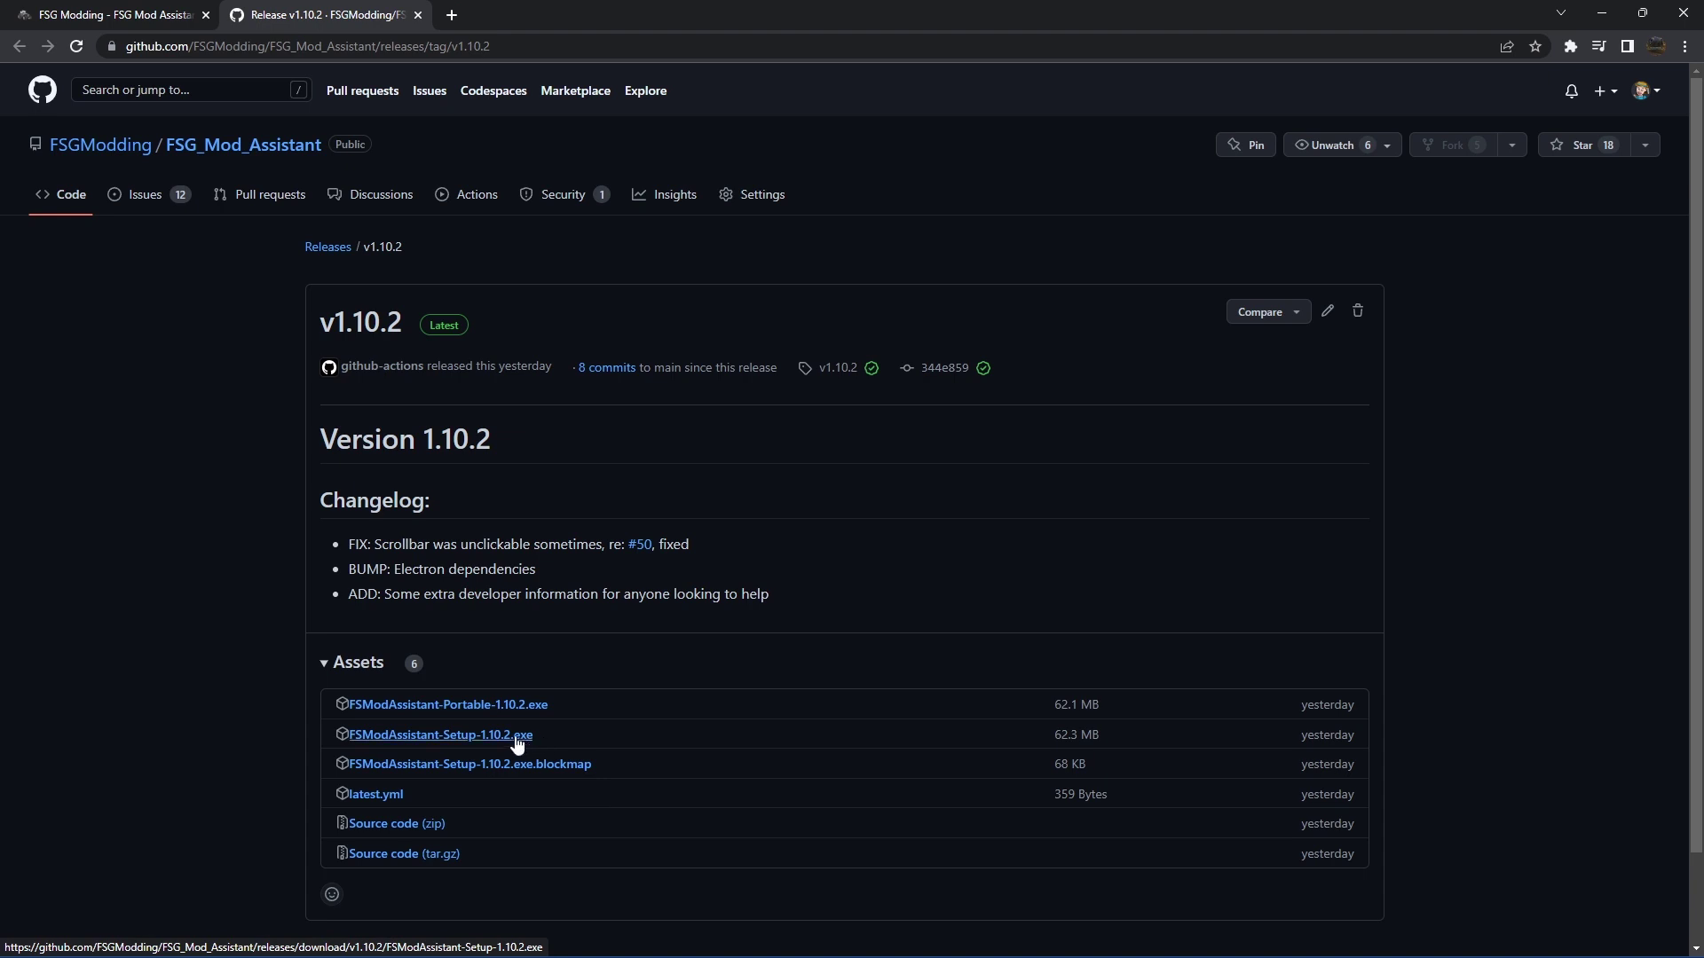
click(518, 742)
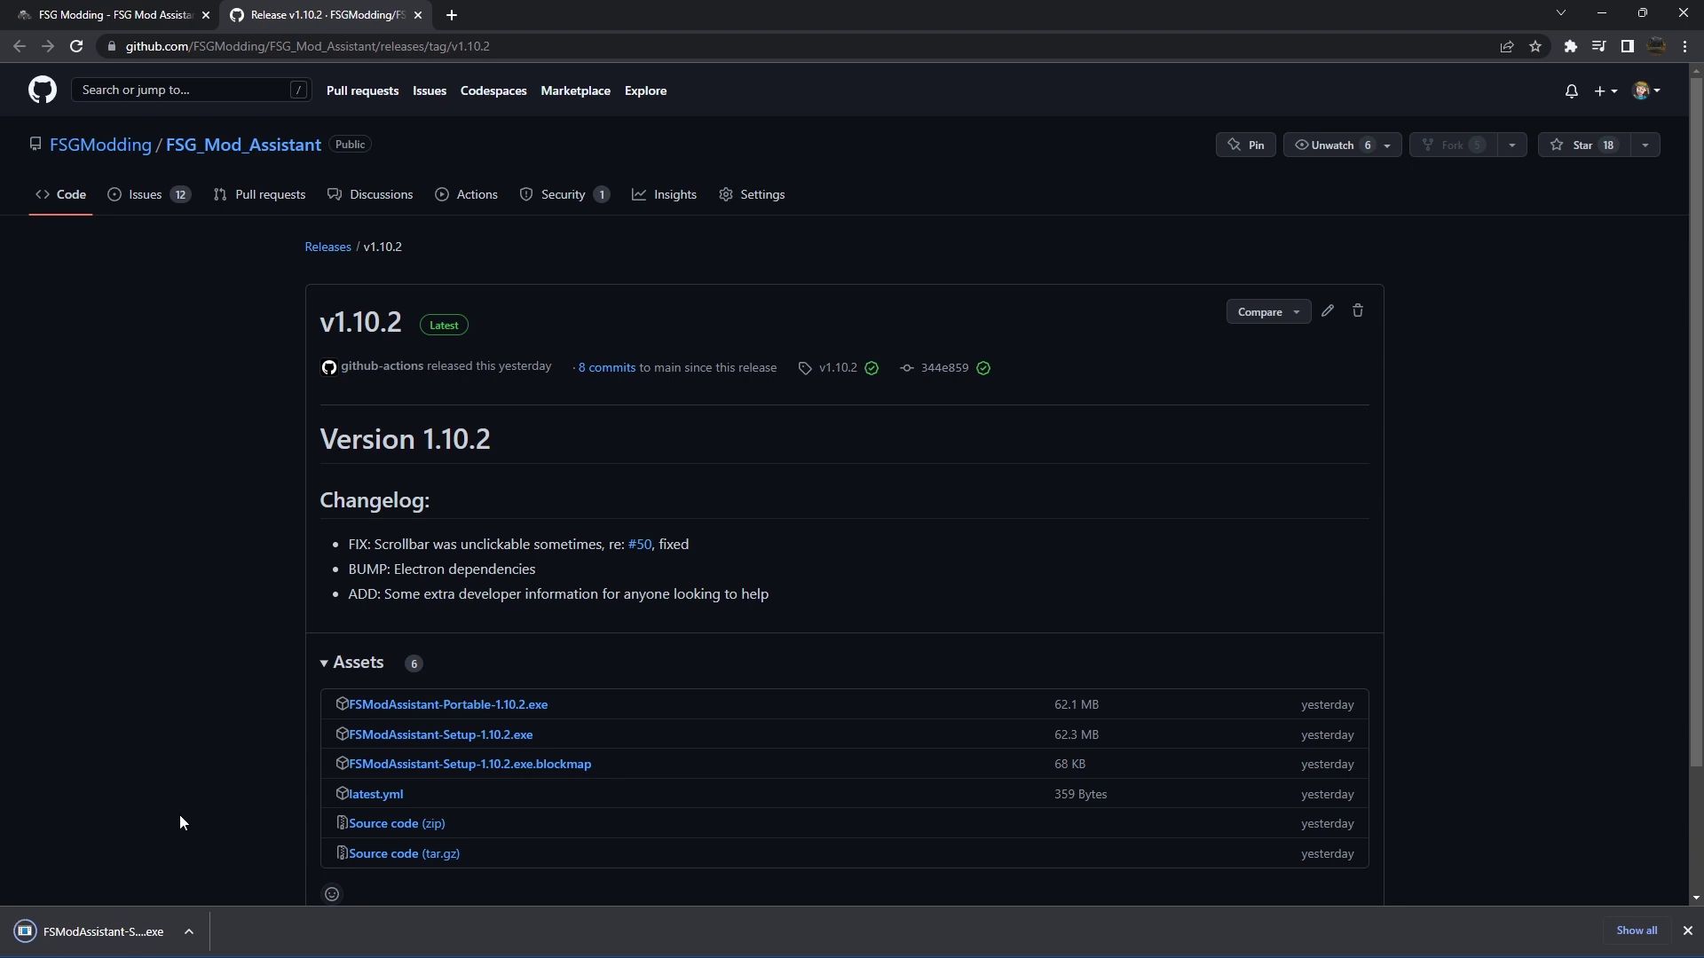
click(128, 931)
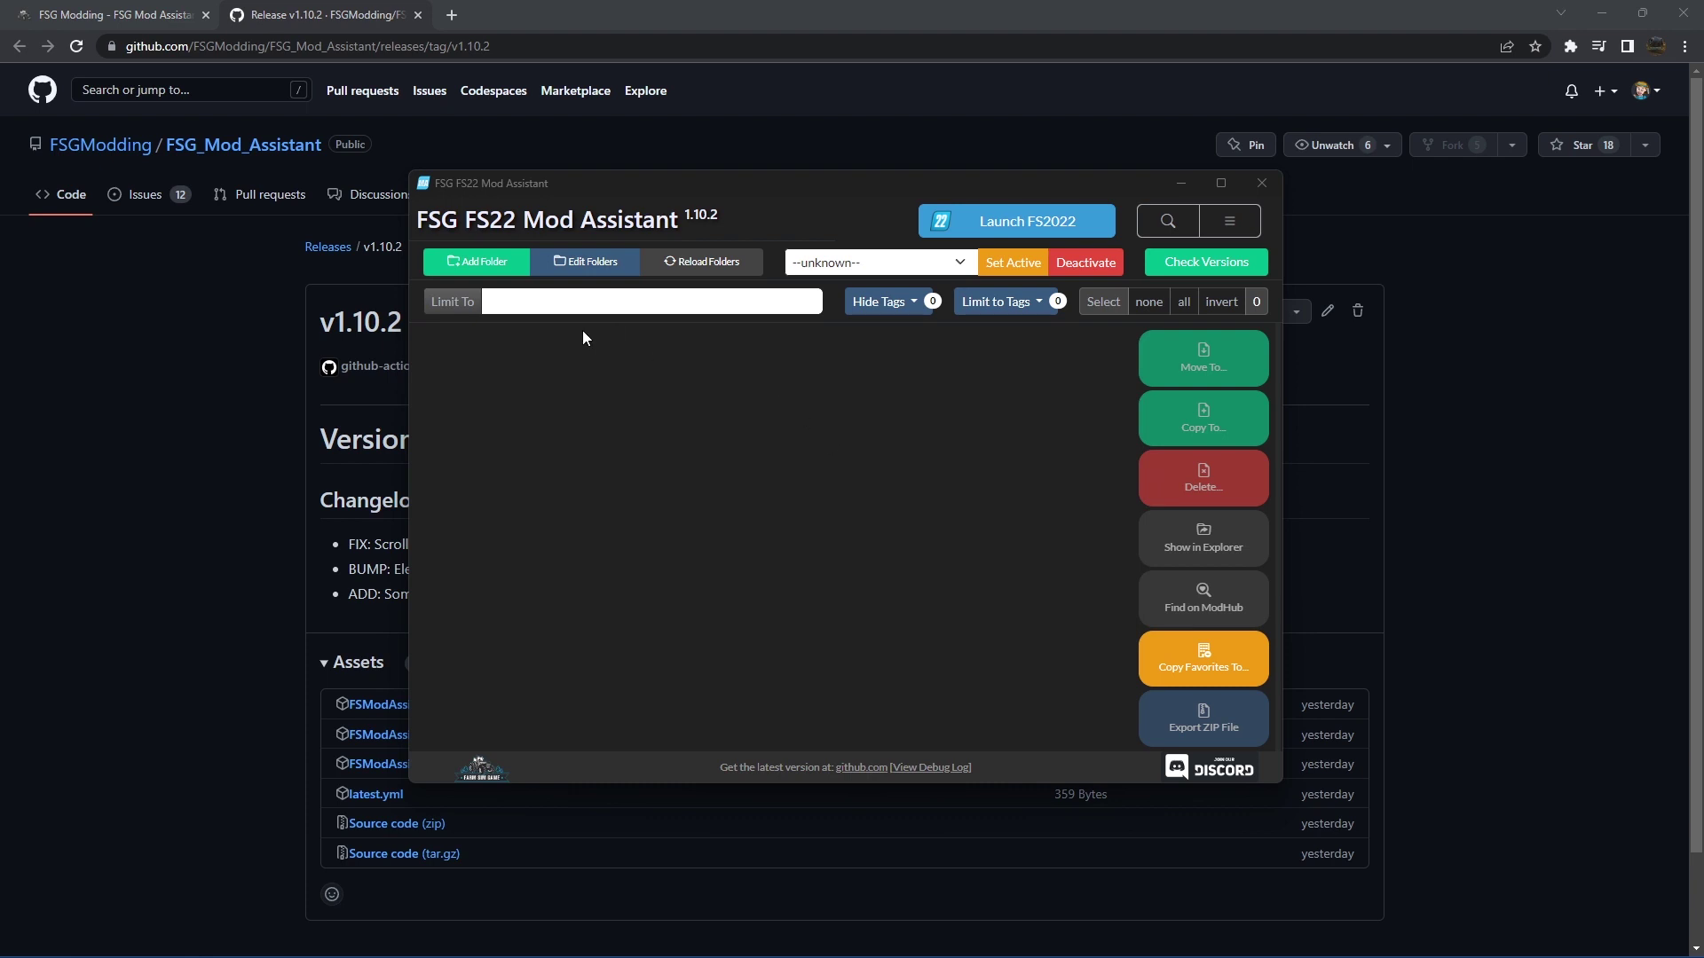
Add the greenMountainMap folder from Documents\My Games\FarmingSimulator2022\mods as a mod collection.
click(490, 266)
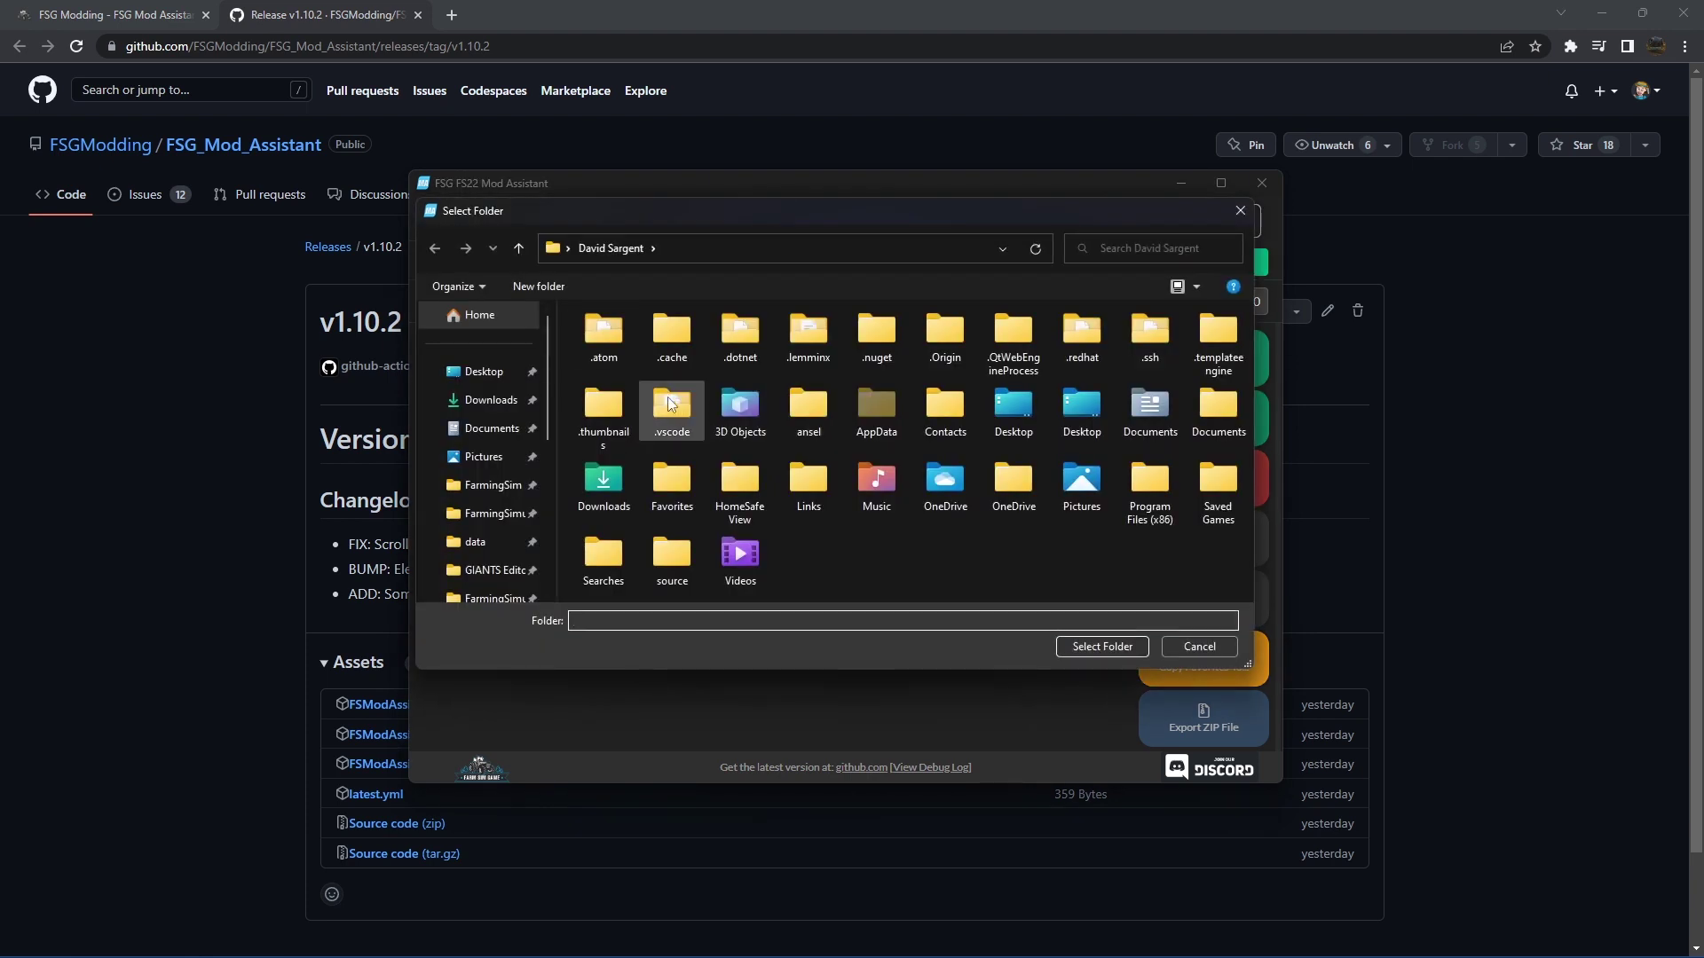
click(492, 428)
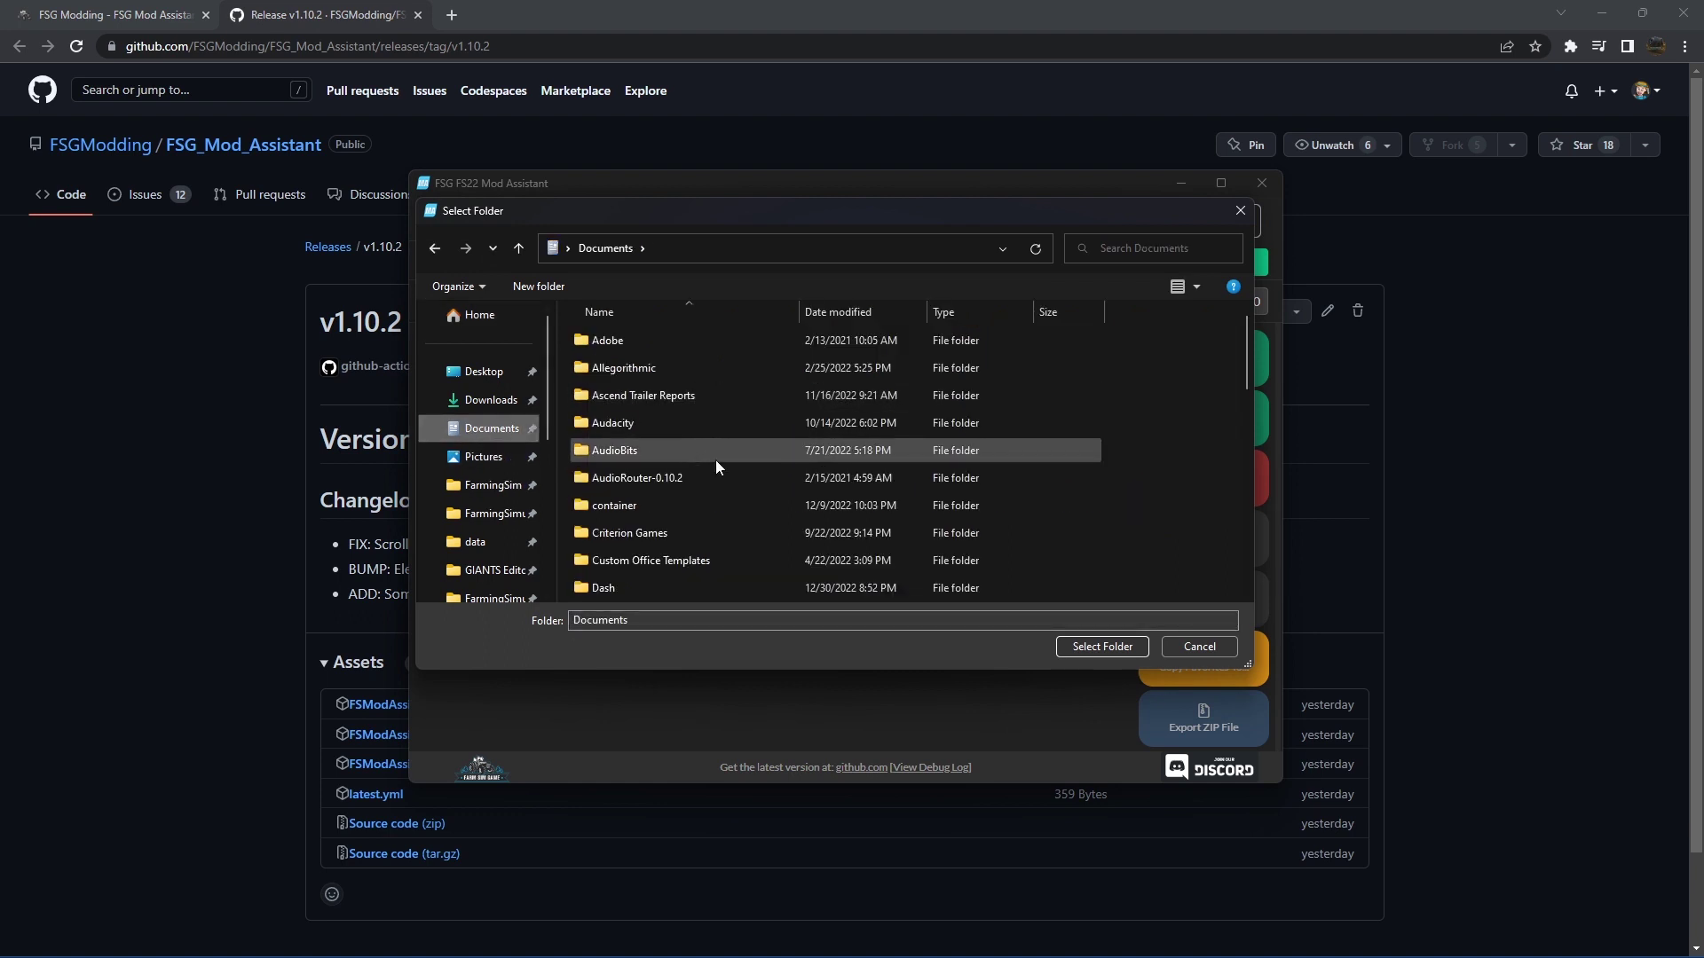
scroll(716, 466, down, 8)
scroll(683, 513, up, 2)
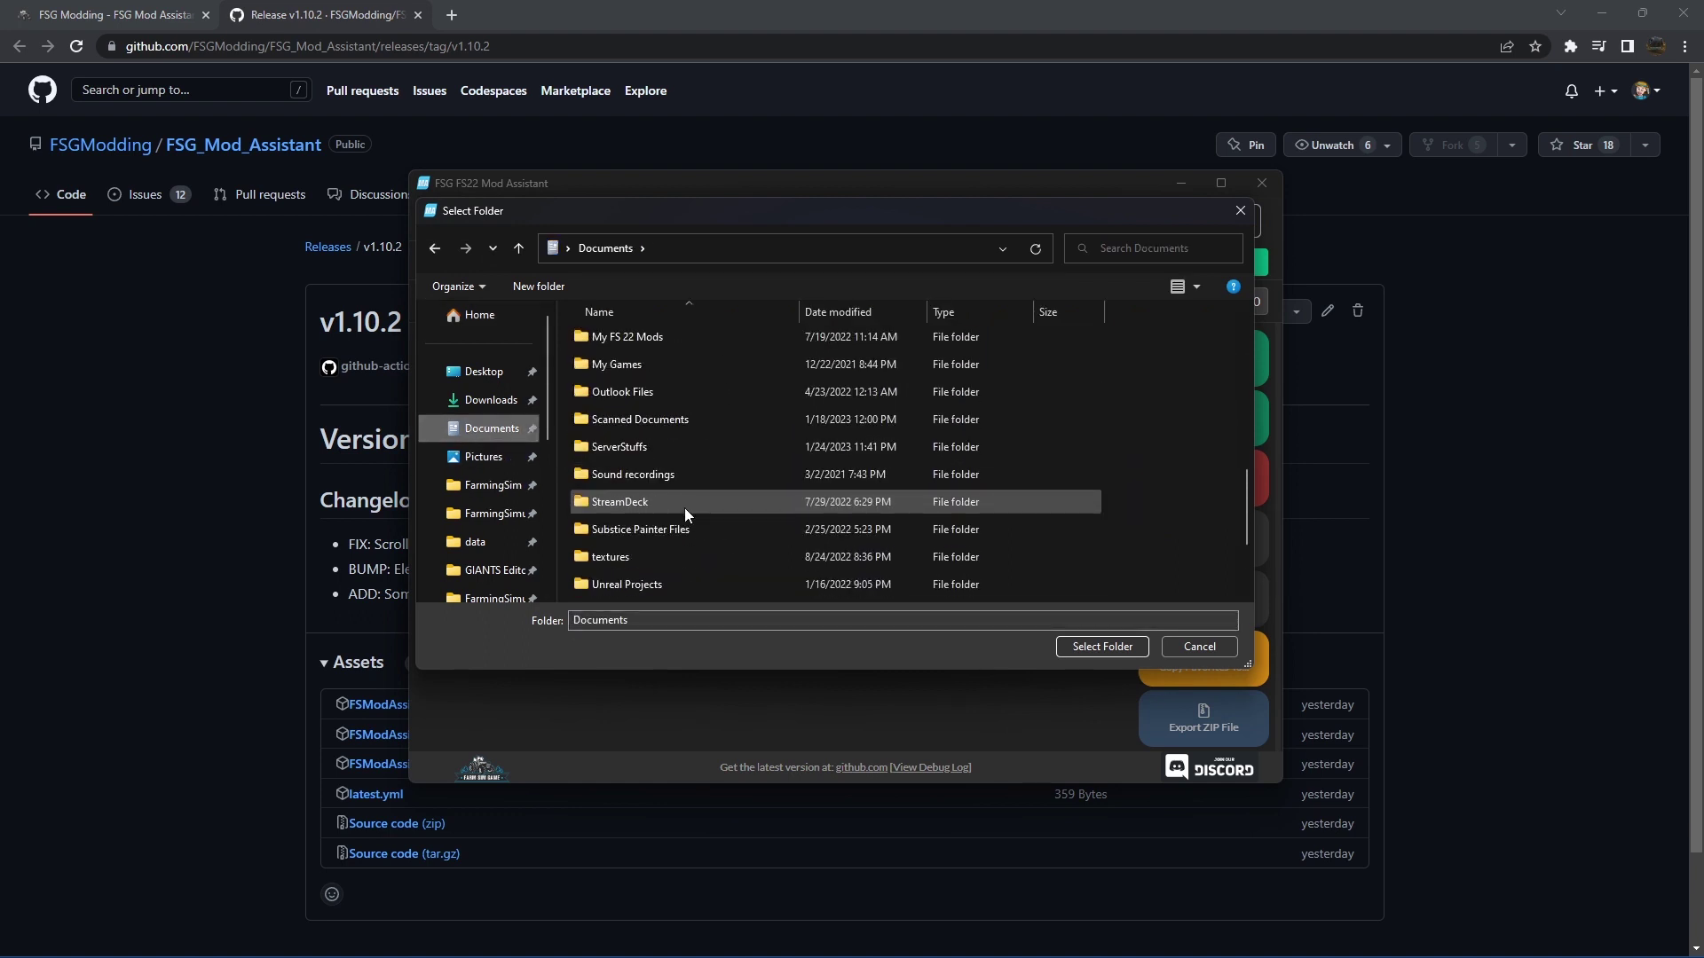
double_click(650, 373)
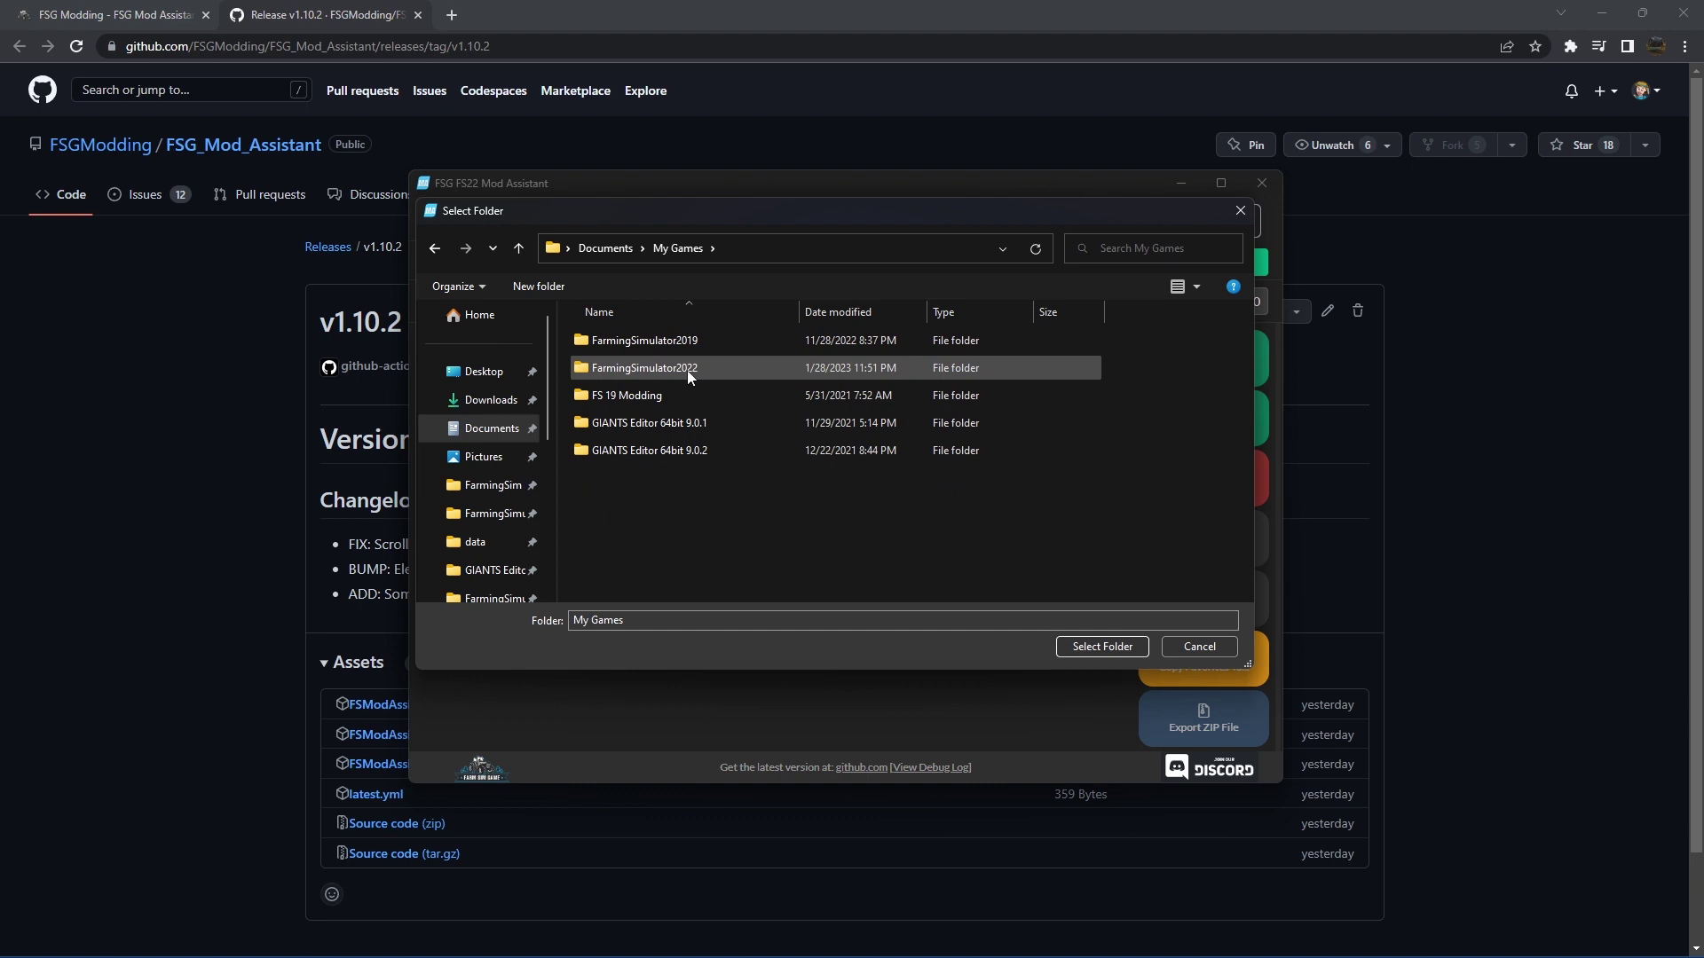
double_click(687, 370)
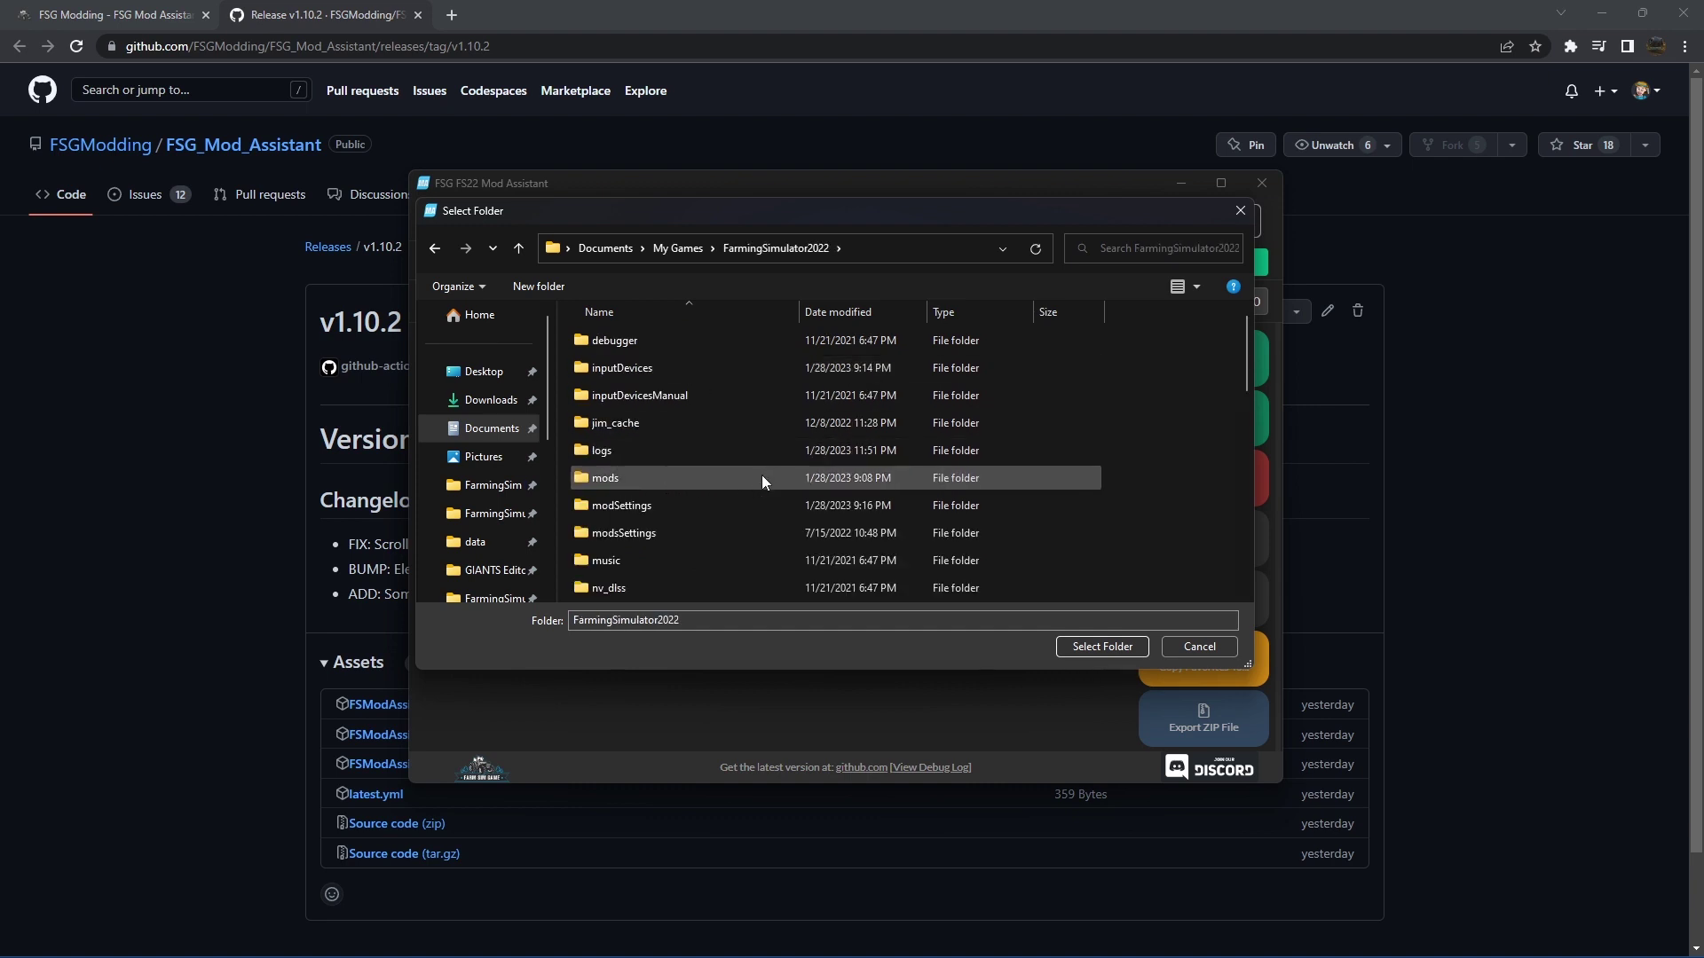
click(679, 476)
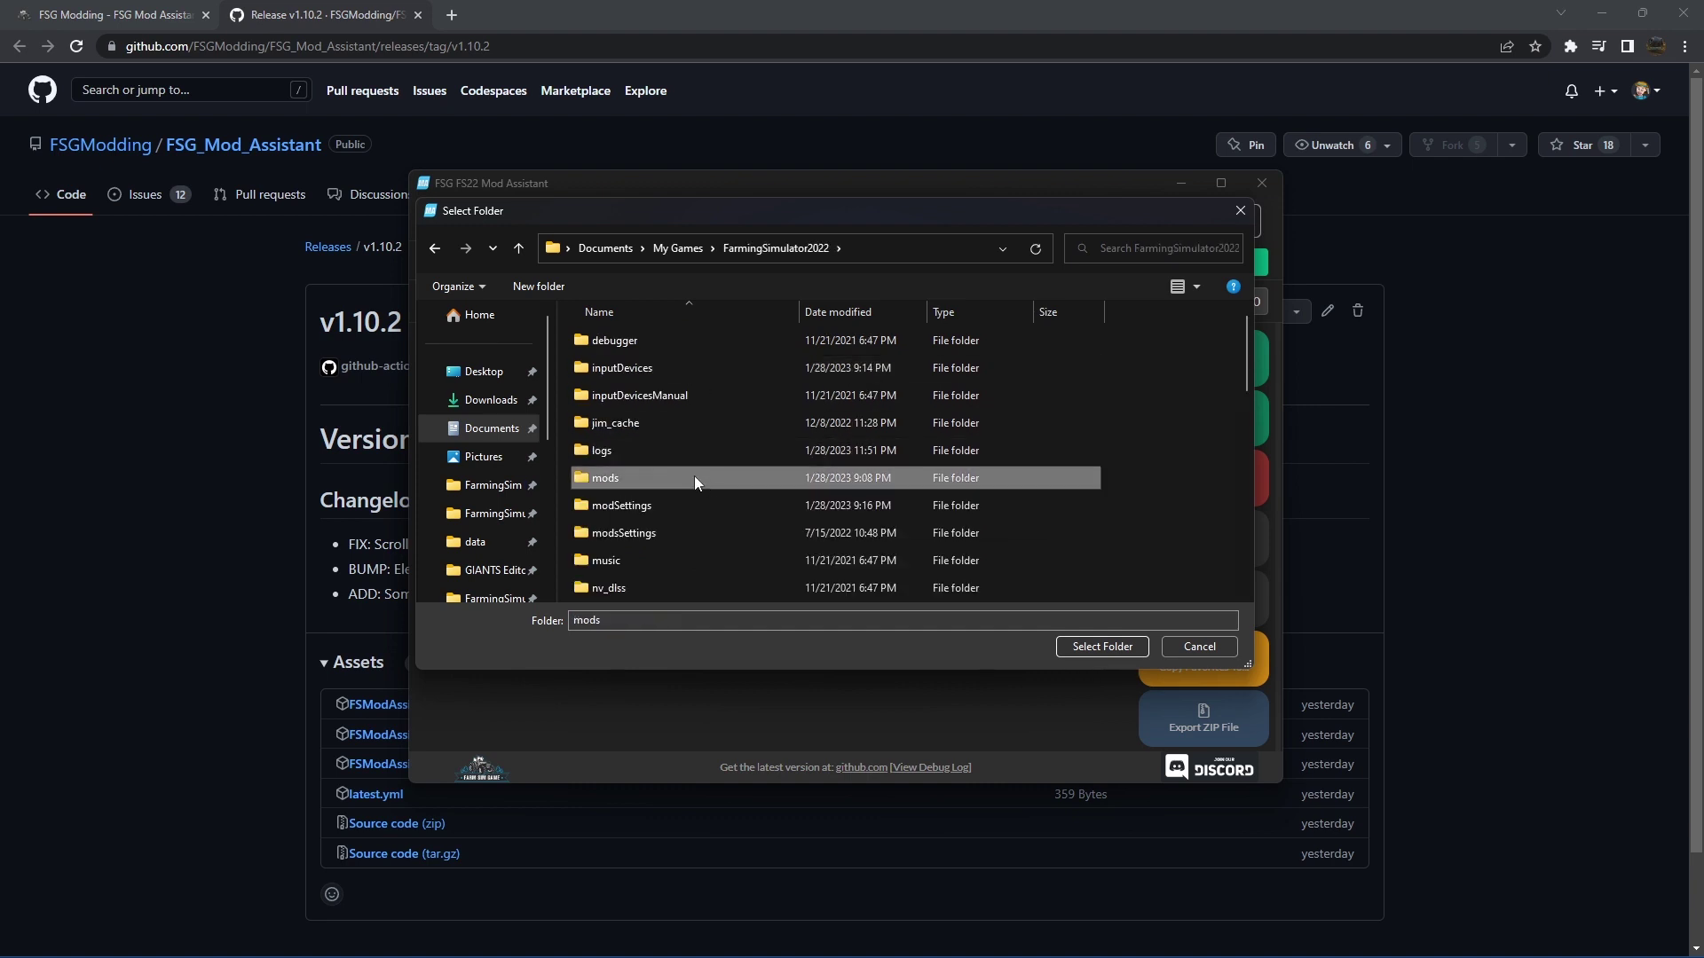
double_click(583, 480)
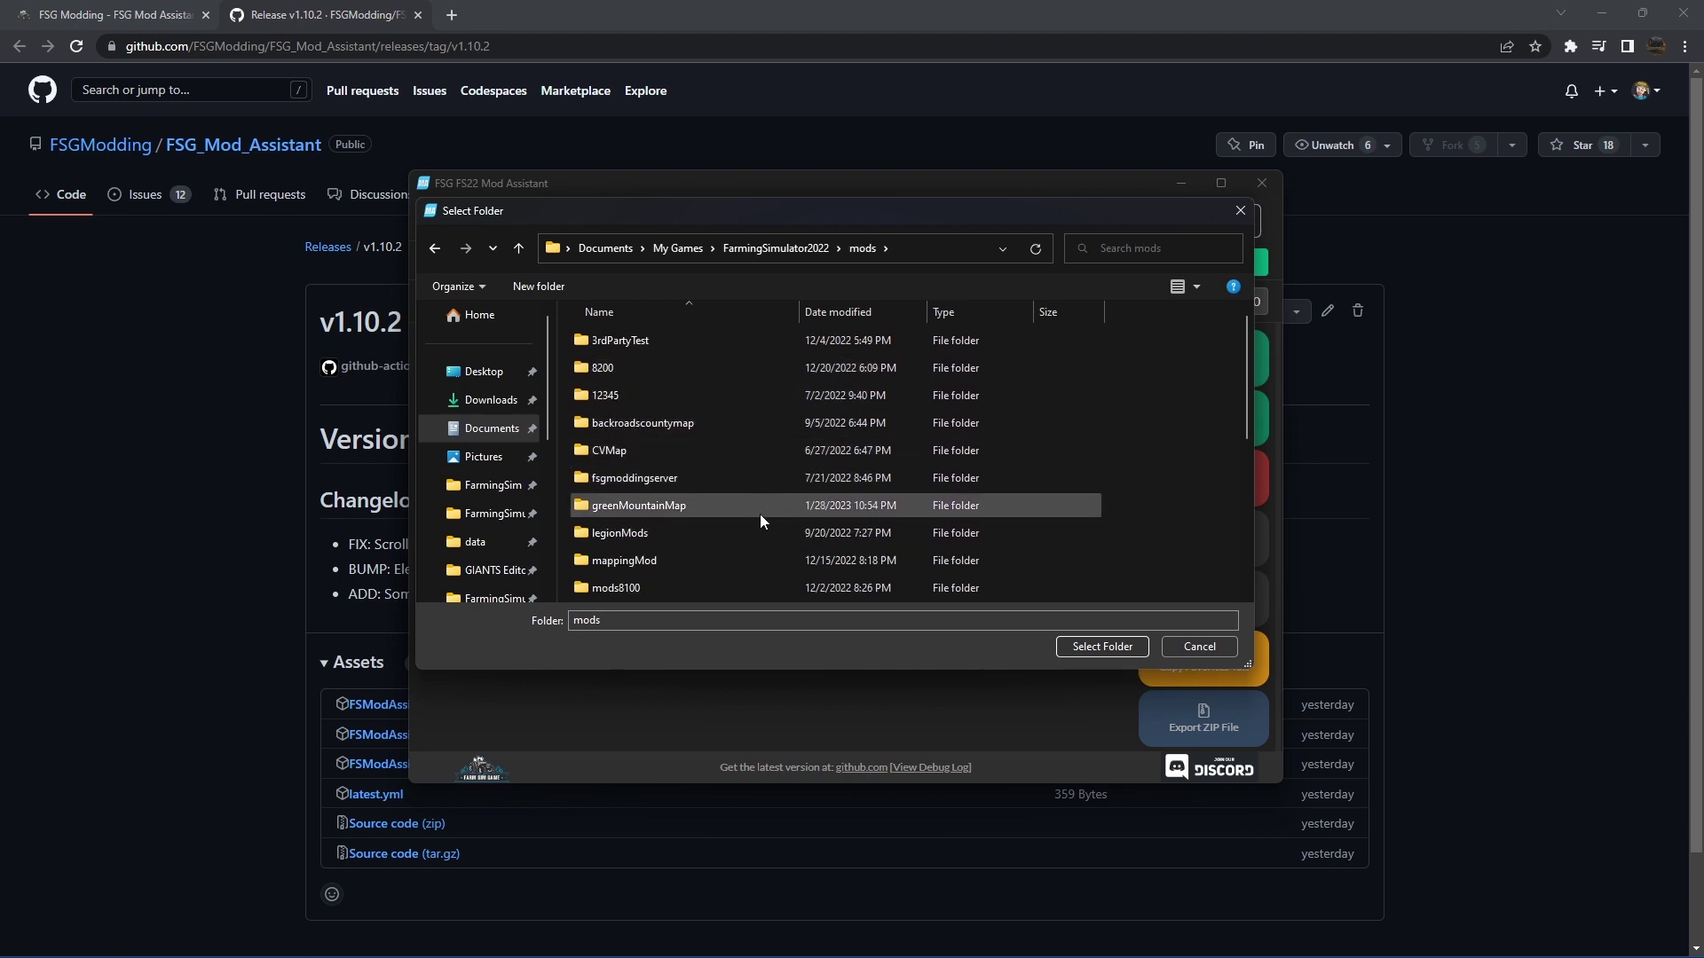
scroll(759, 514, down, 1)
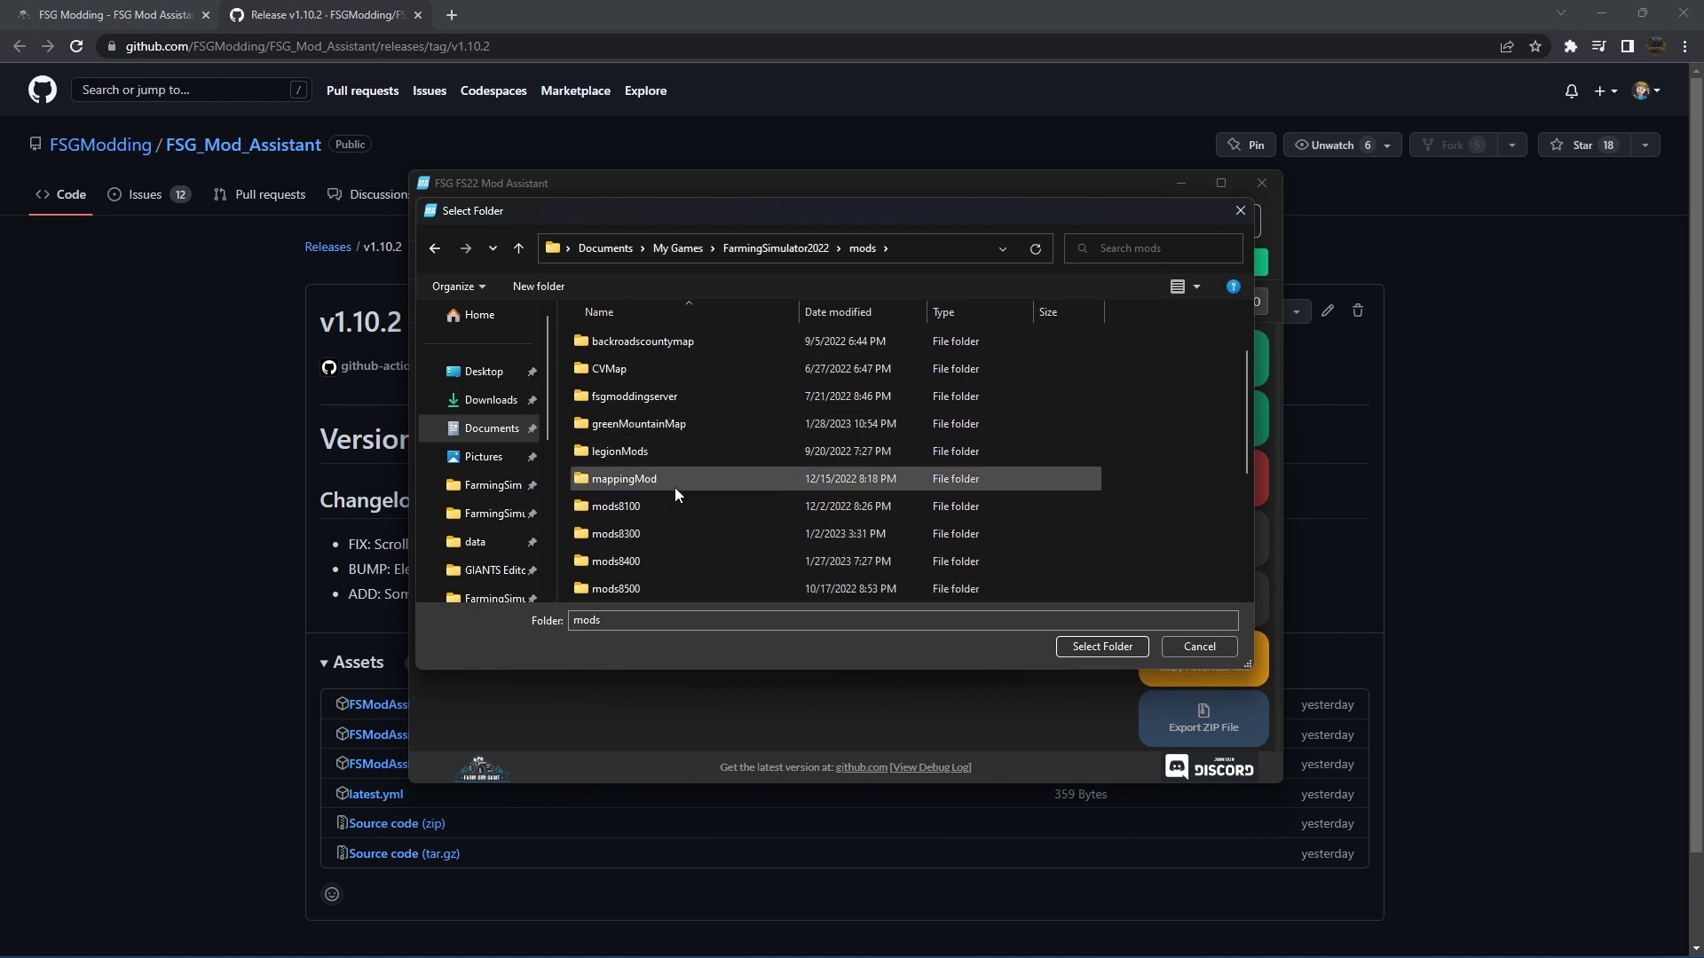
click(691, 427)
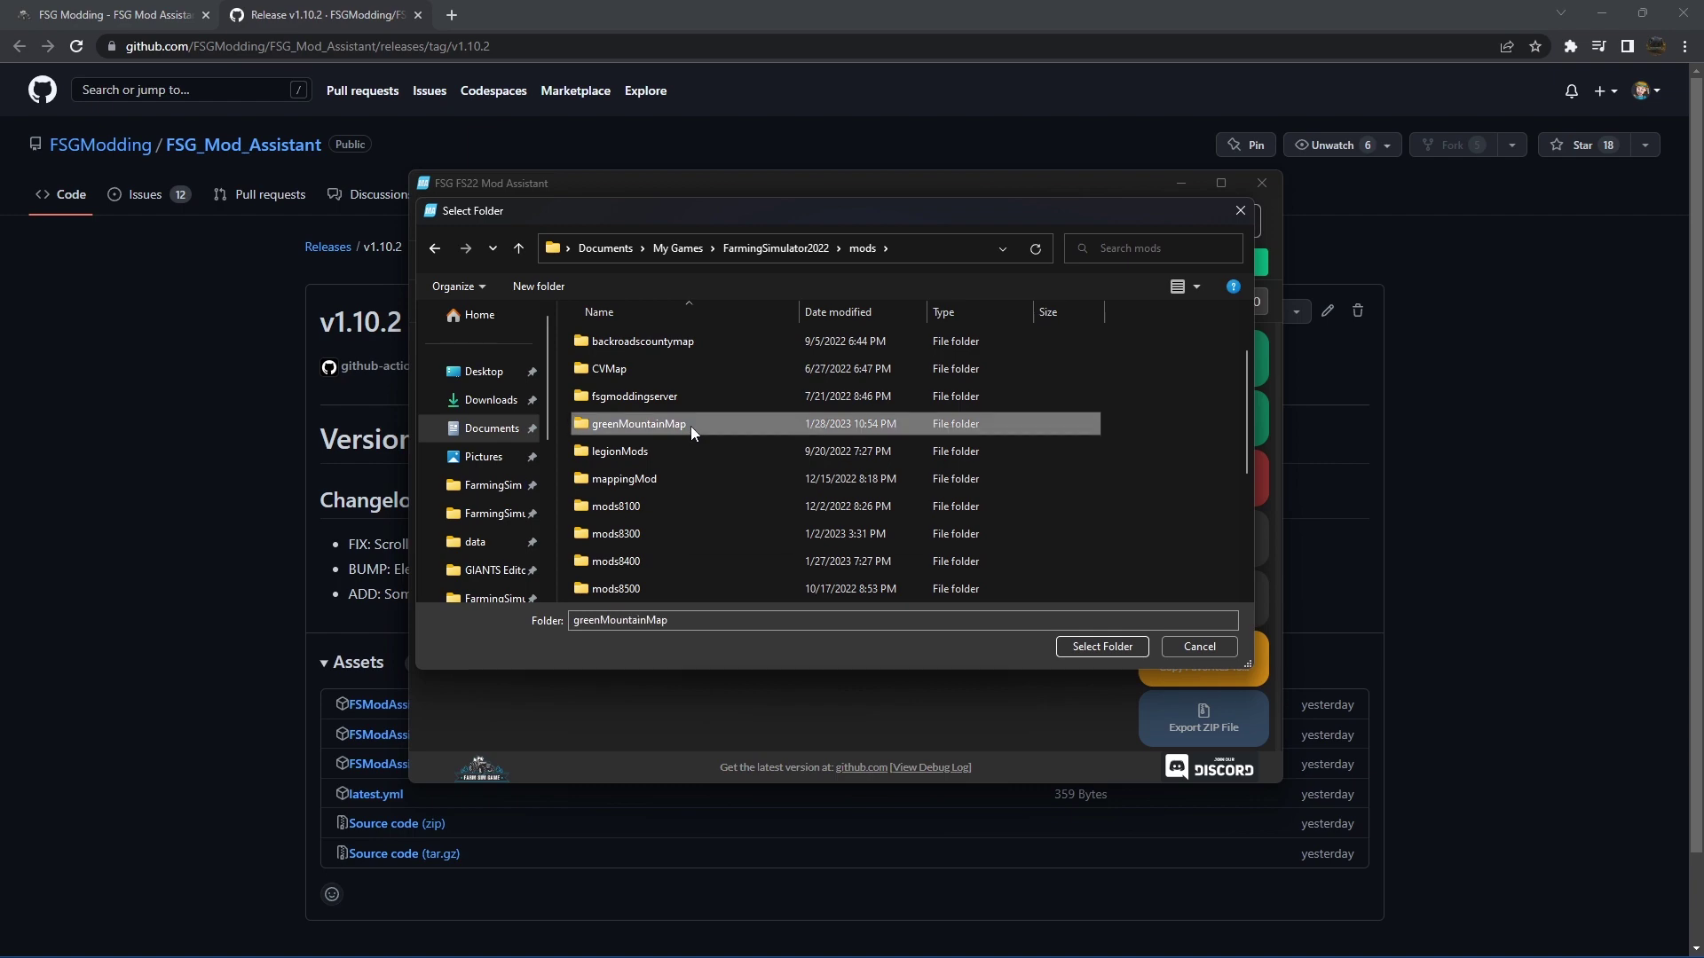
click(1088, 646)
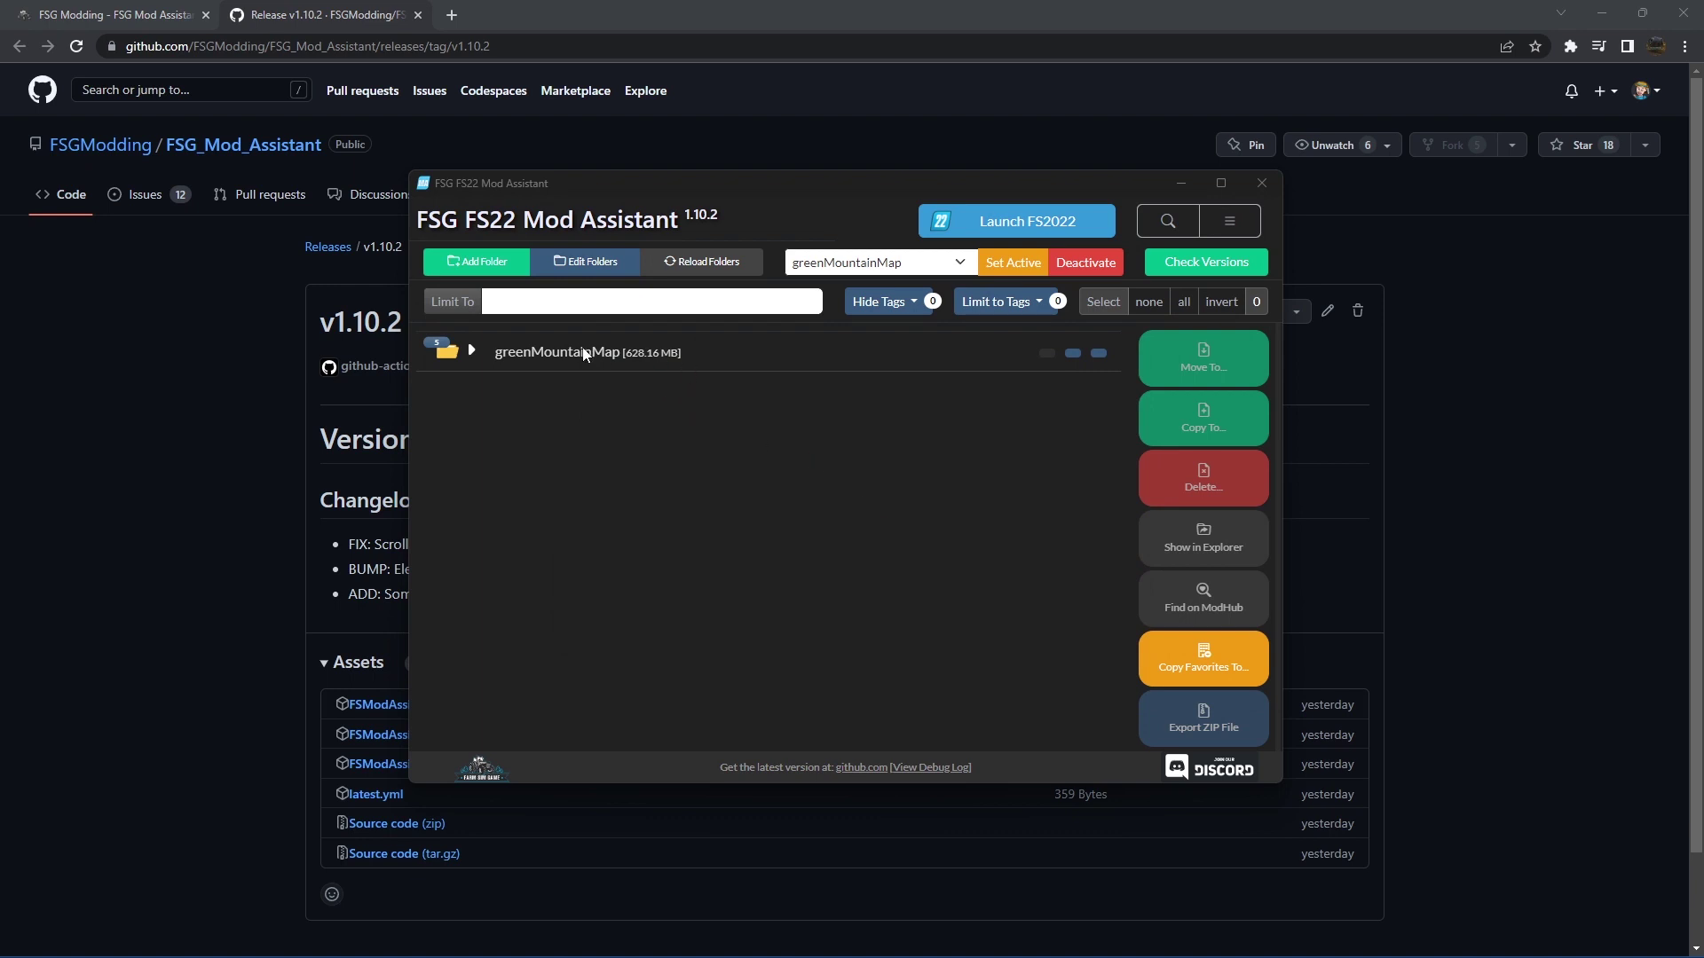
Expand the greenMountainMap collection to view its mods, select and deselect FS22_EasyDevControls, and collapse the list.
click(471, 352)
click(804, 413)
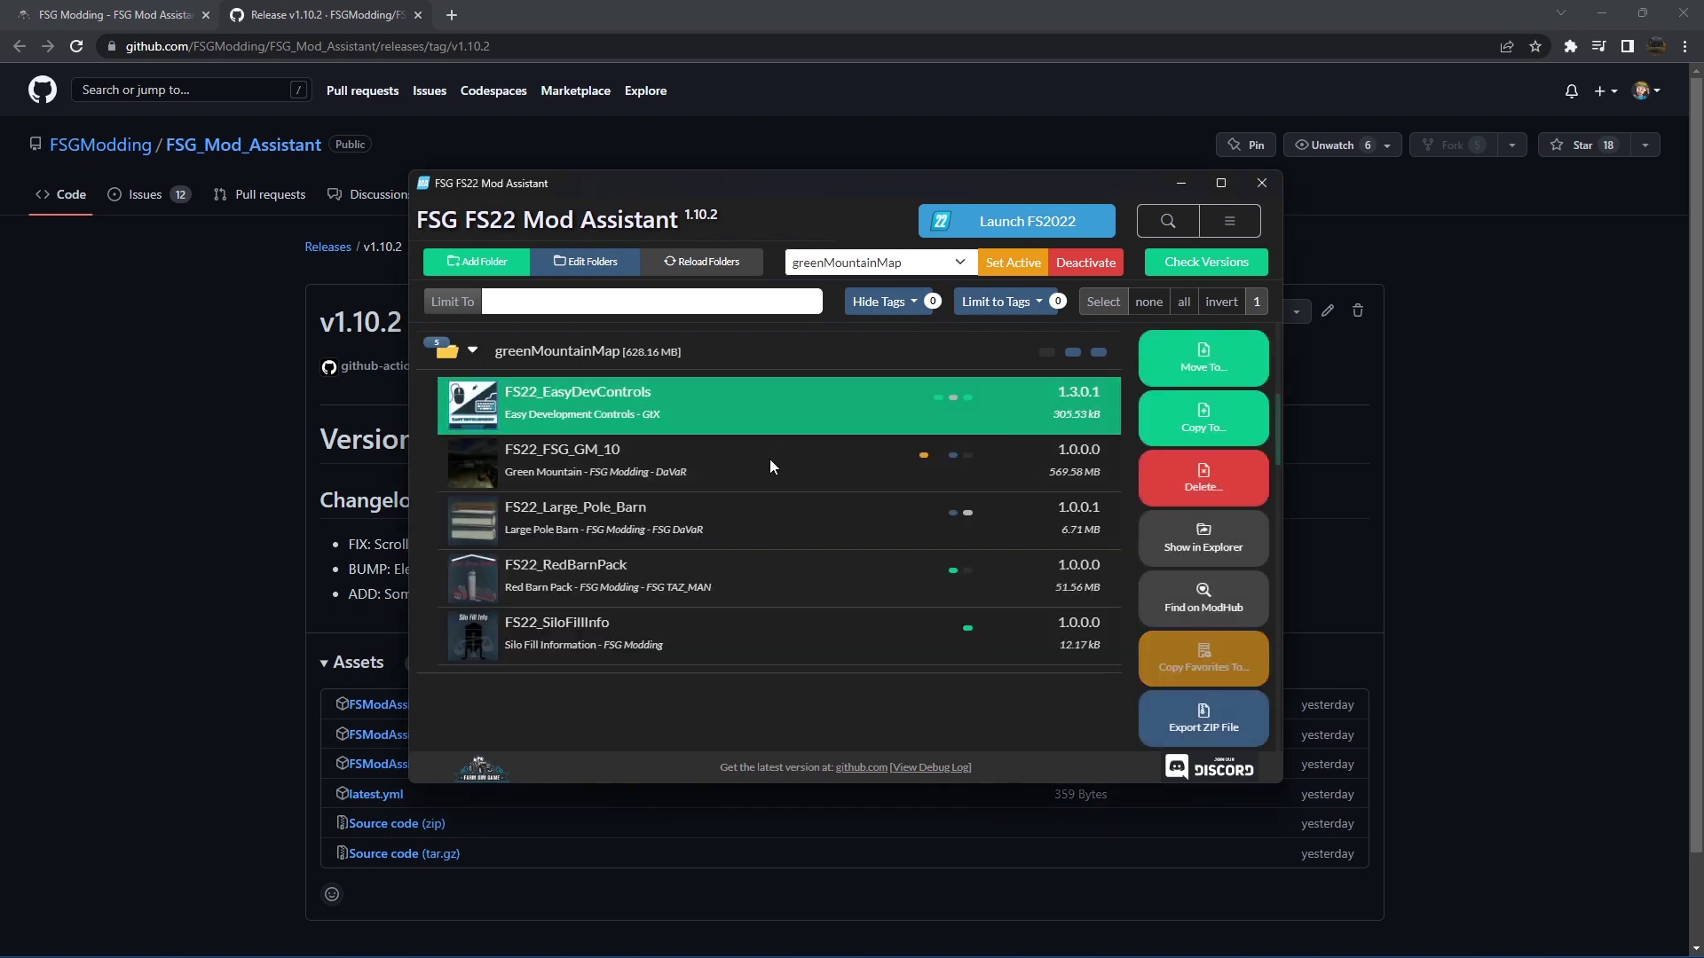
click(768, 413)
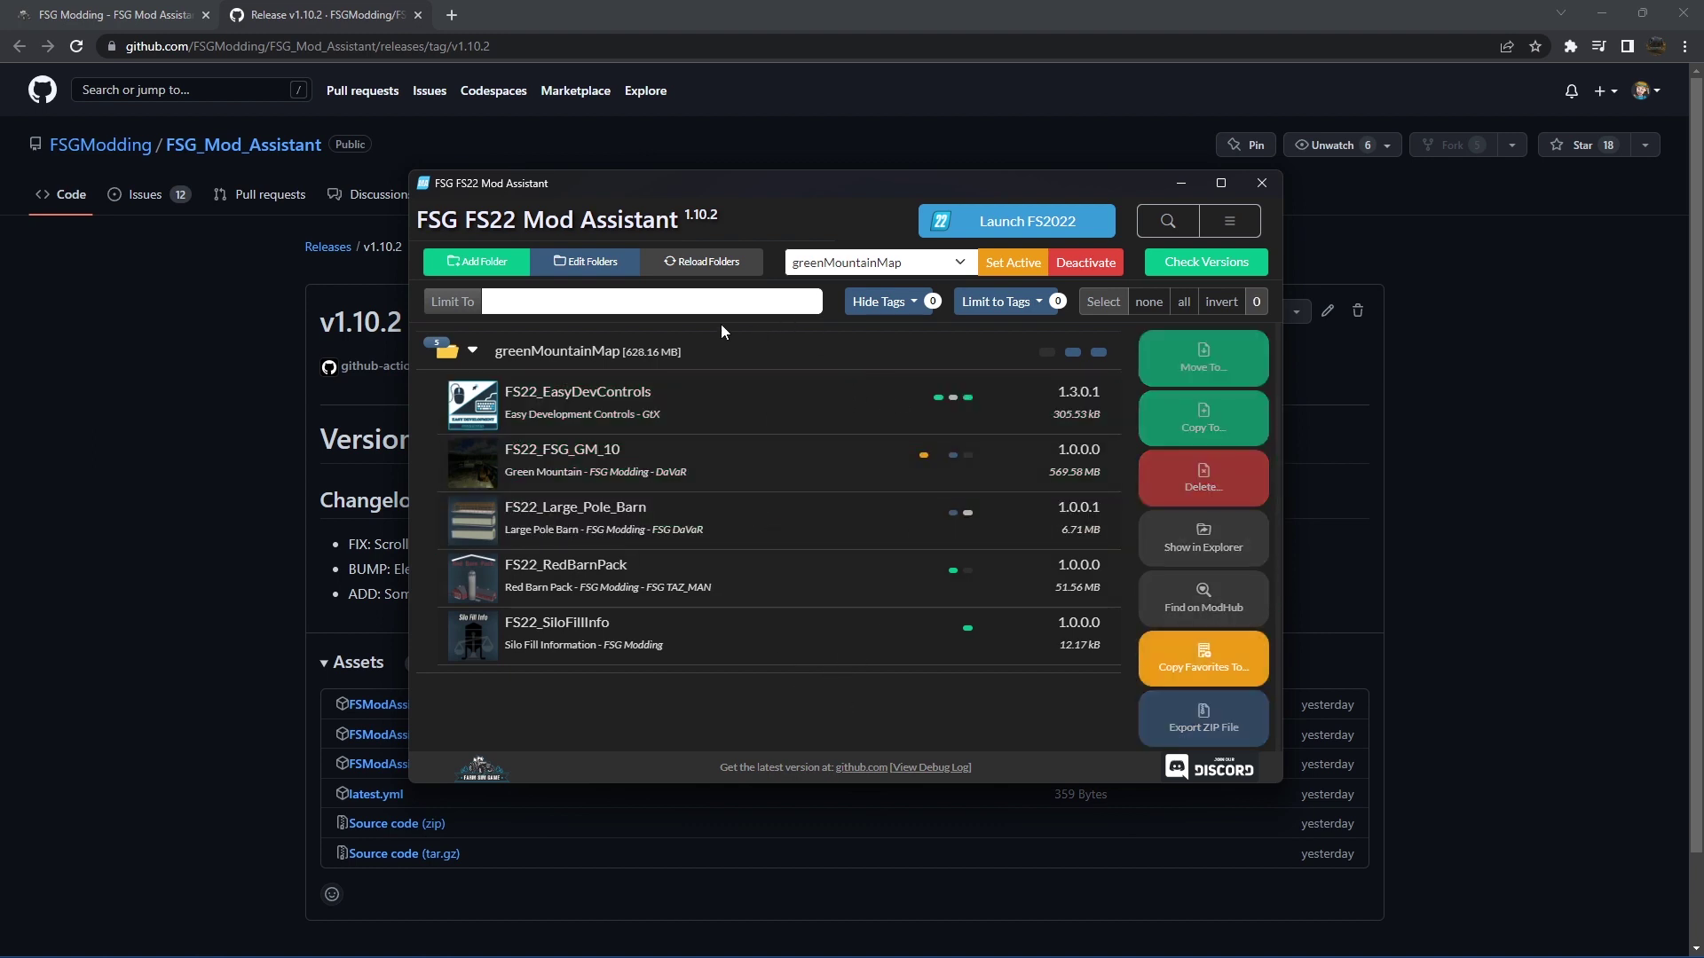
click(470, 350)
Add the mods8100 folder from the FarmingSimulator2022 mods directory as a second collection.
click(481, 266)
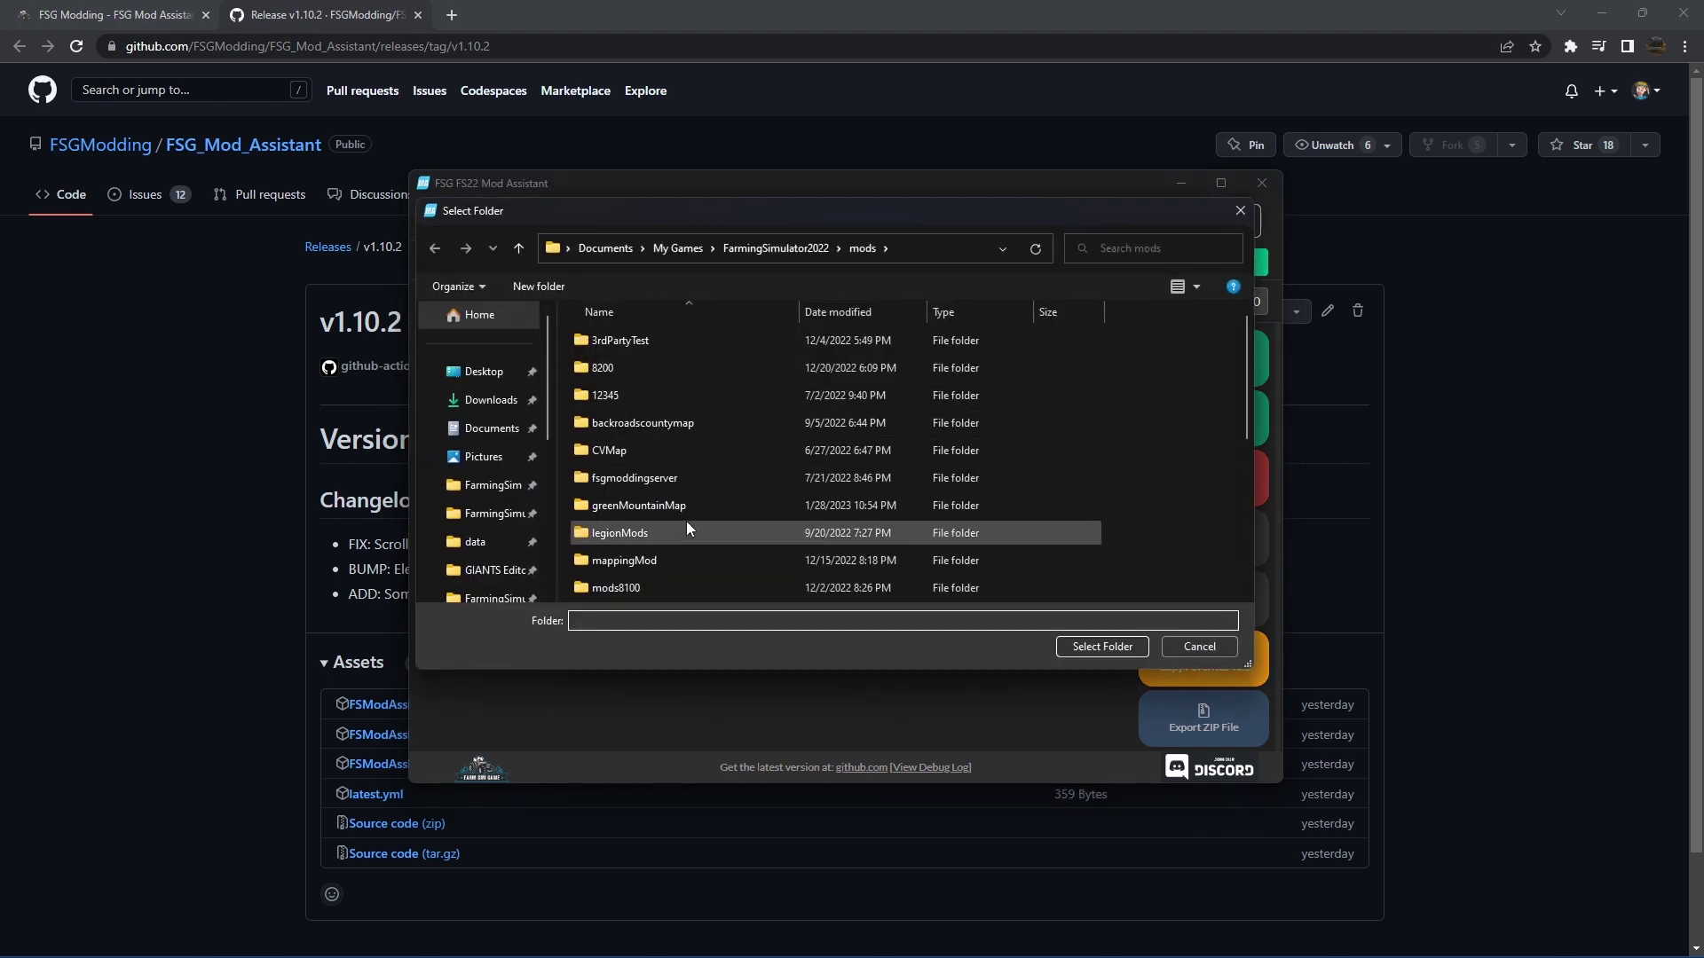
click(635, 508)
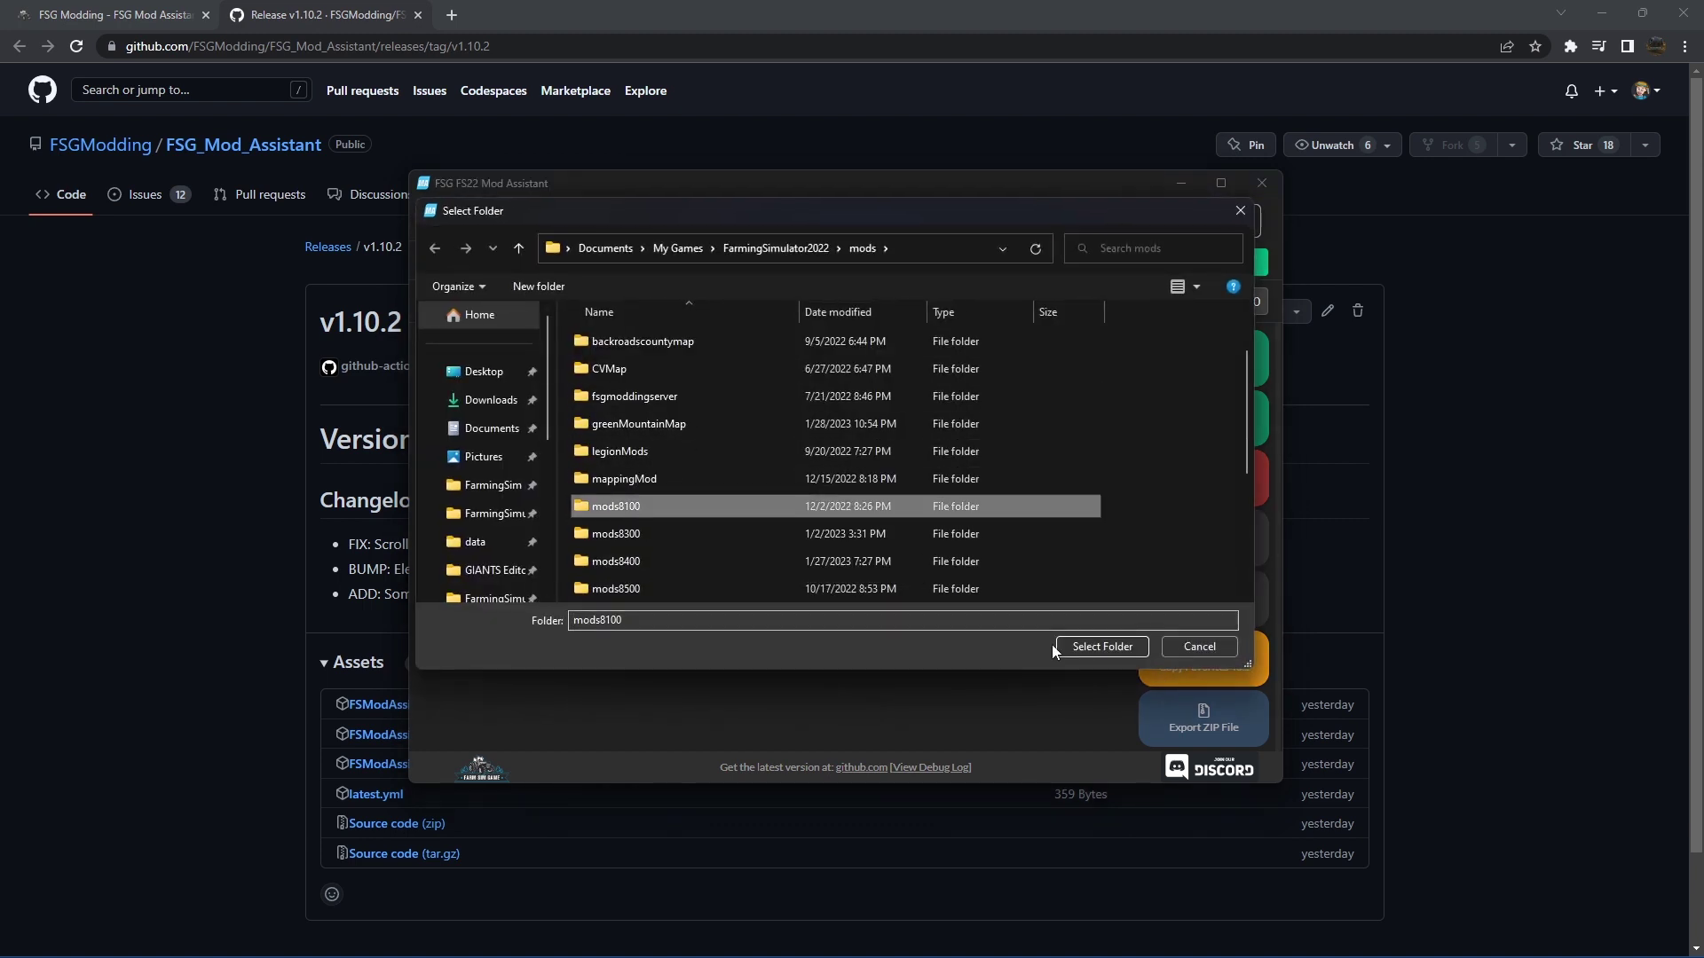
click(1093, 648)
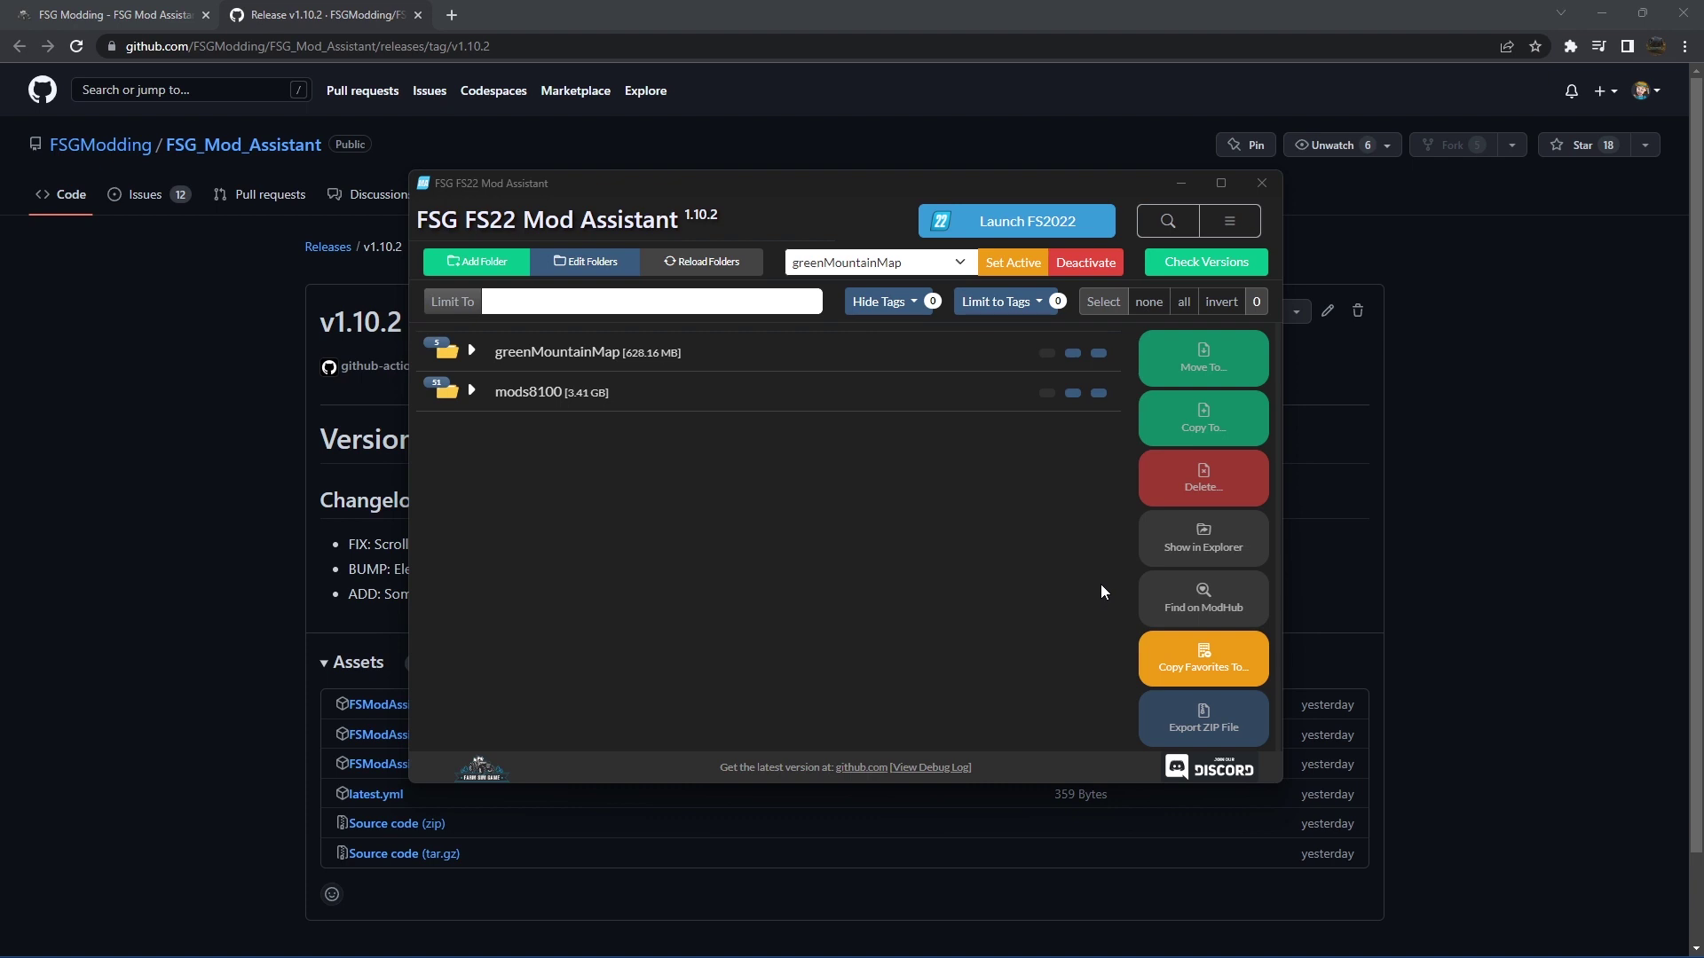
Expand the mods8100 collection to view the mods it contains, and collapse it again.
click(471, 392)
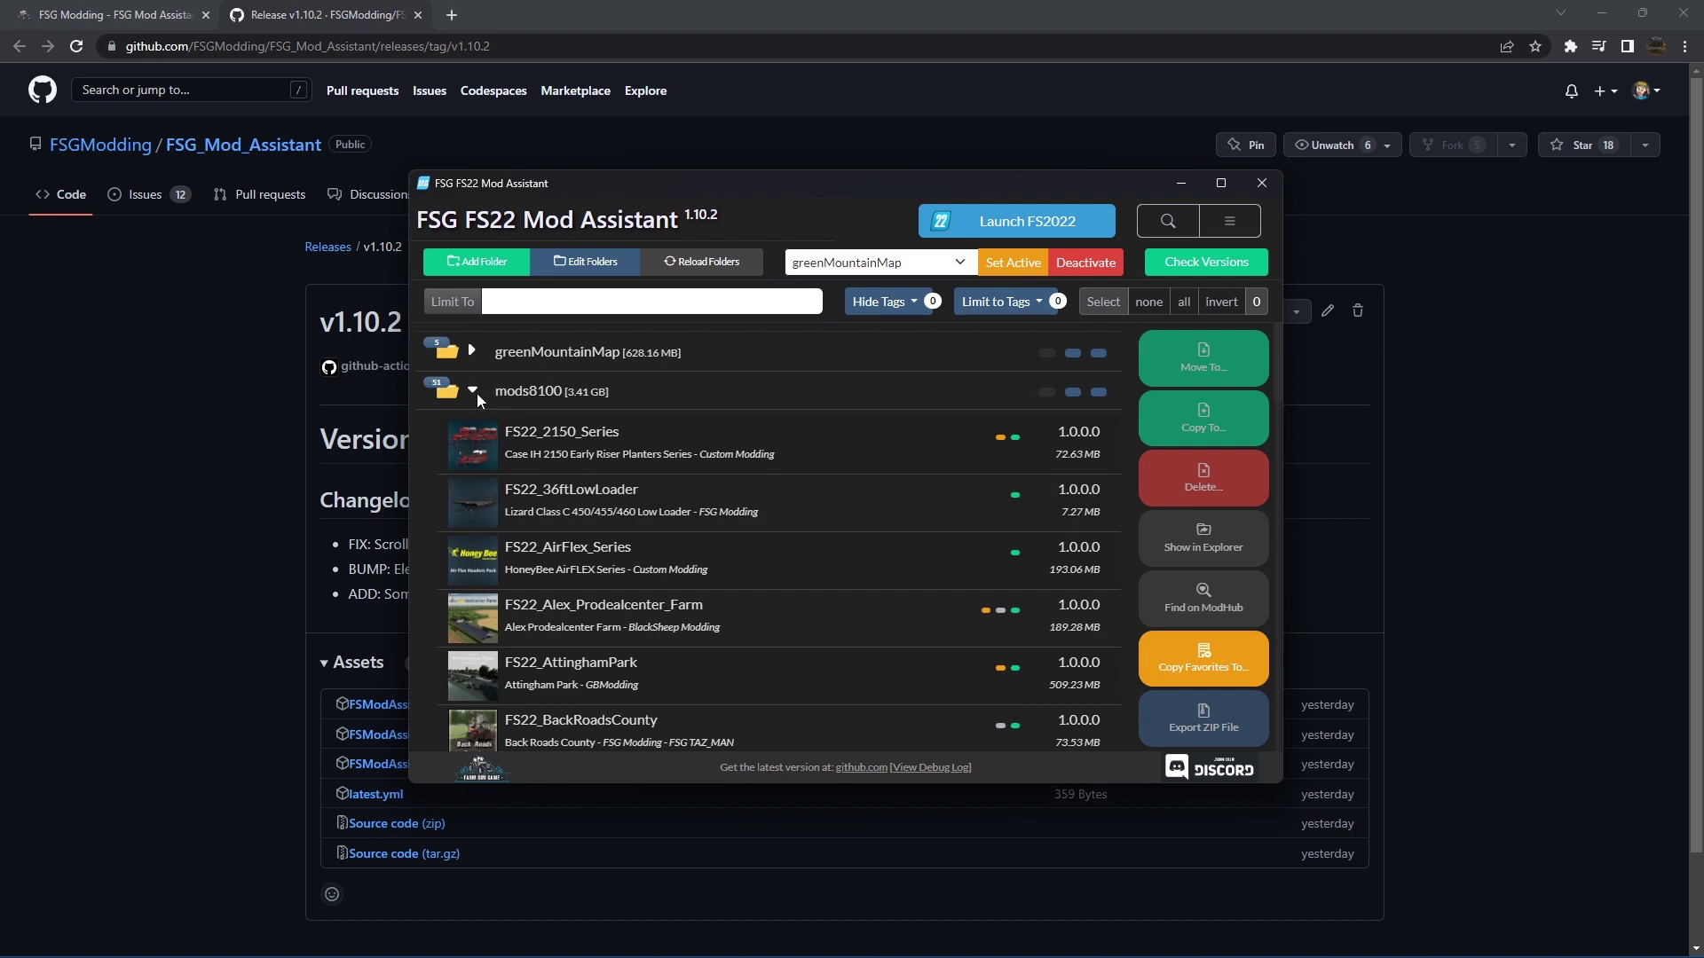
click(476, 392)
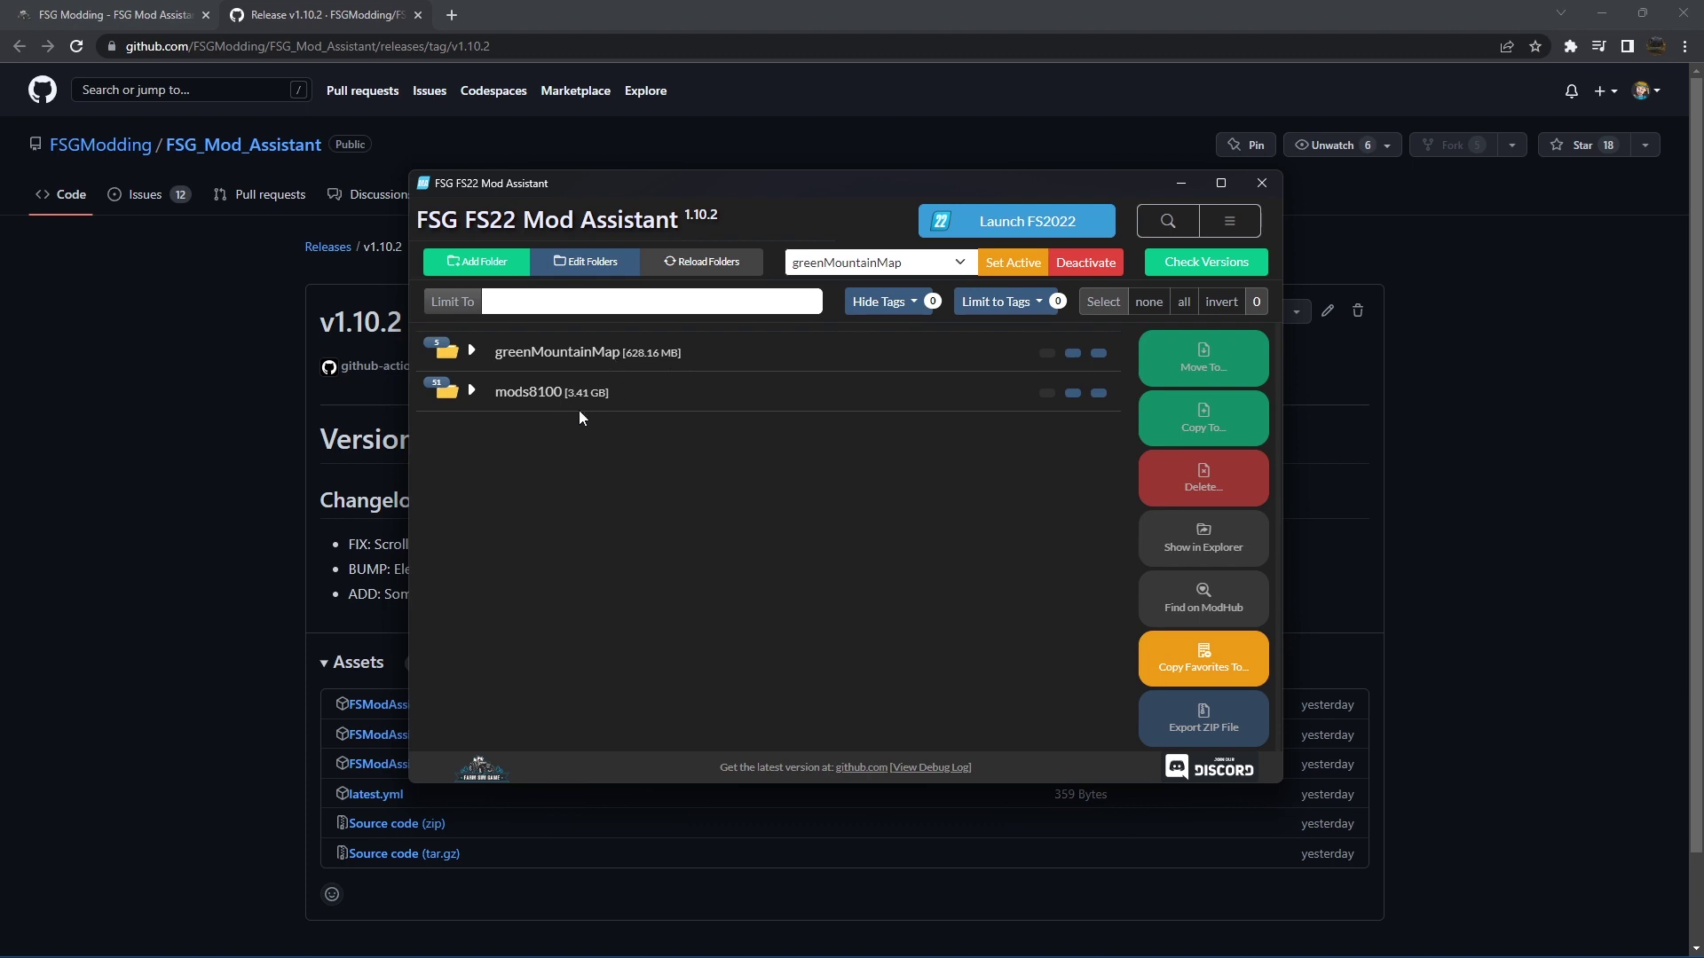
click(642, 353)
click(652, 358)
Make mods8100 the active mod collection for the game.
click(892, 267)
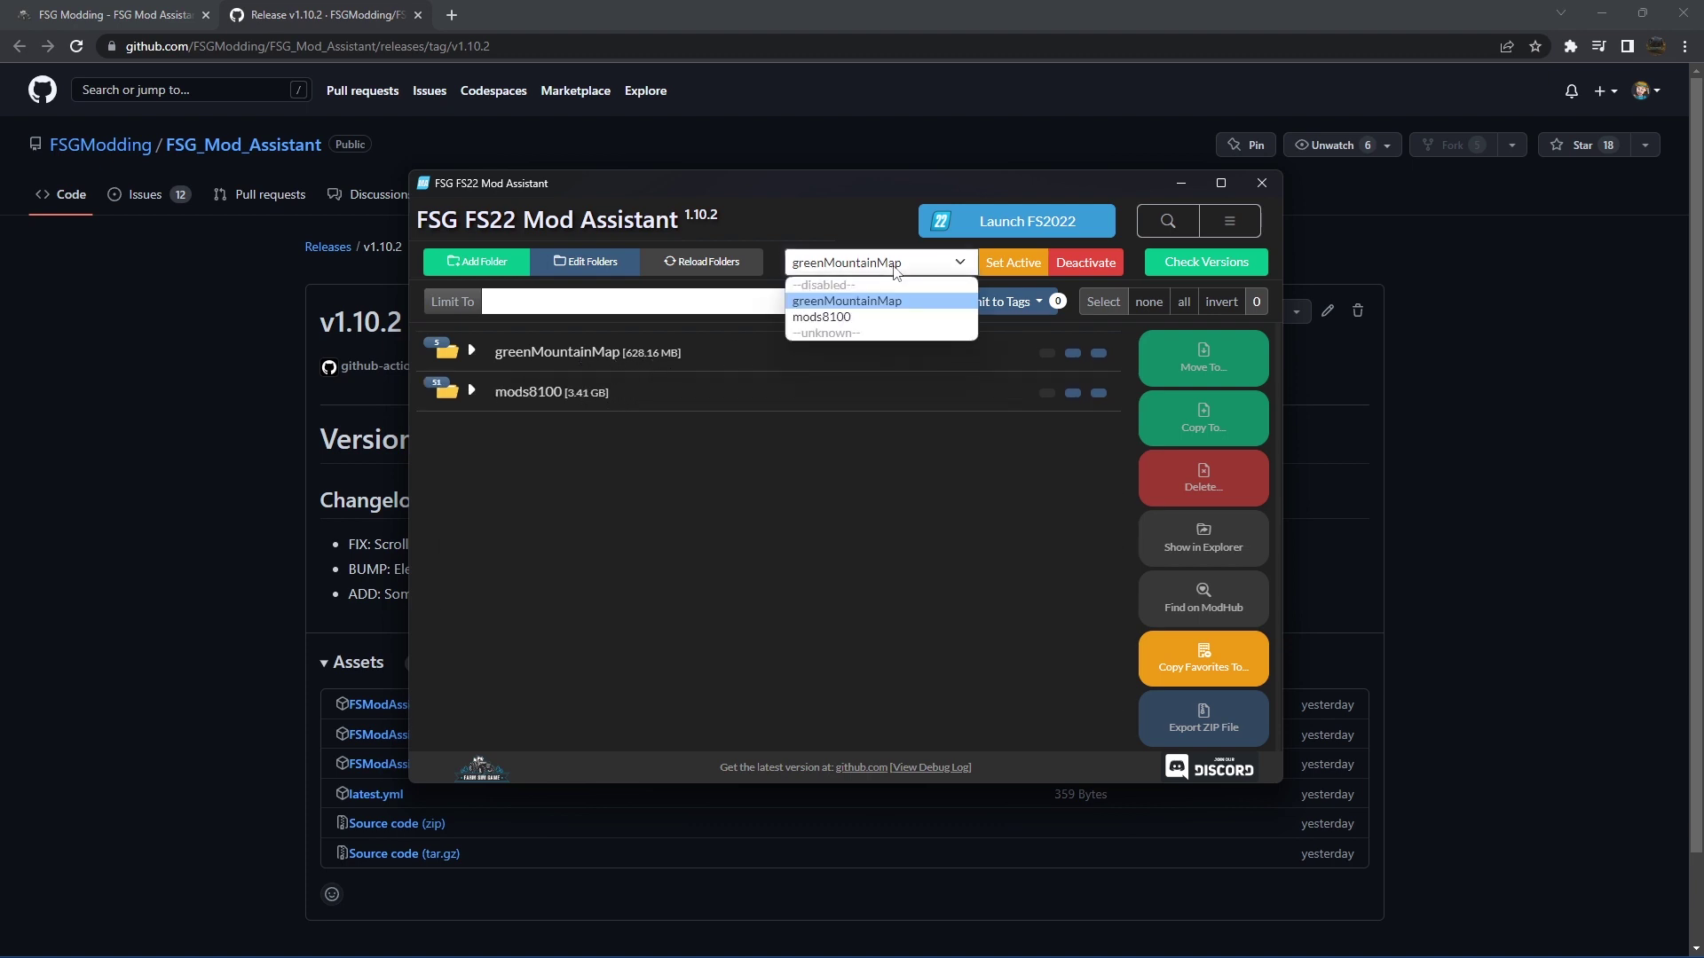
click(892, 317)
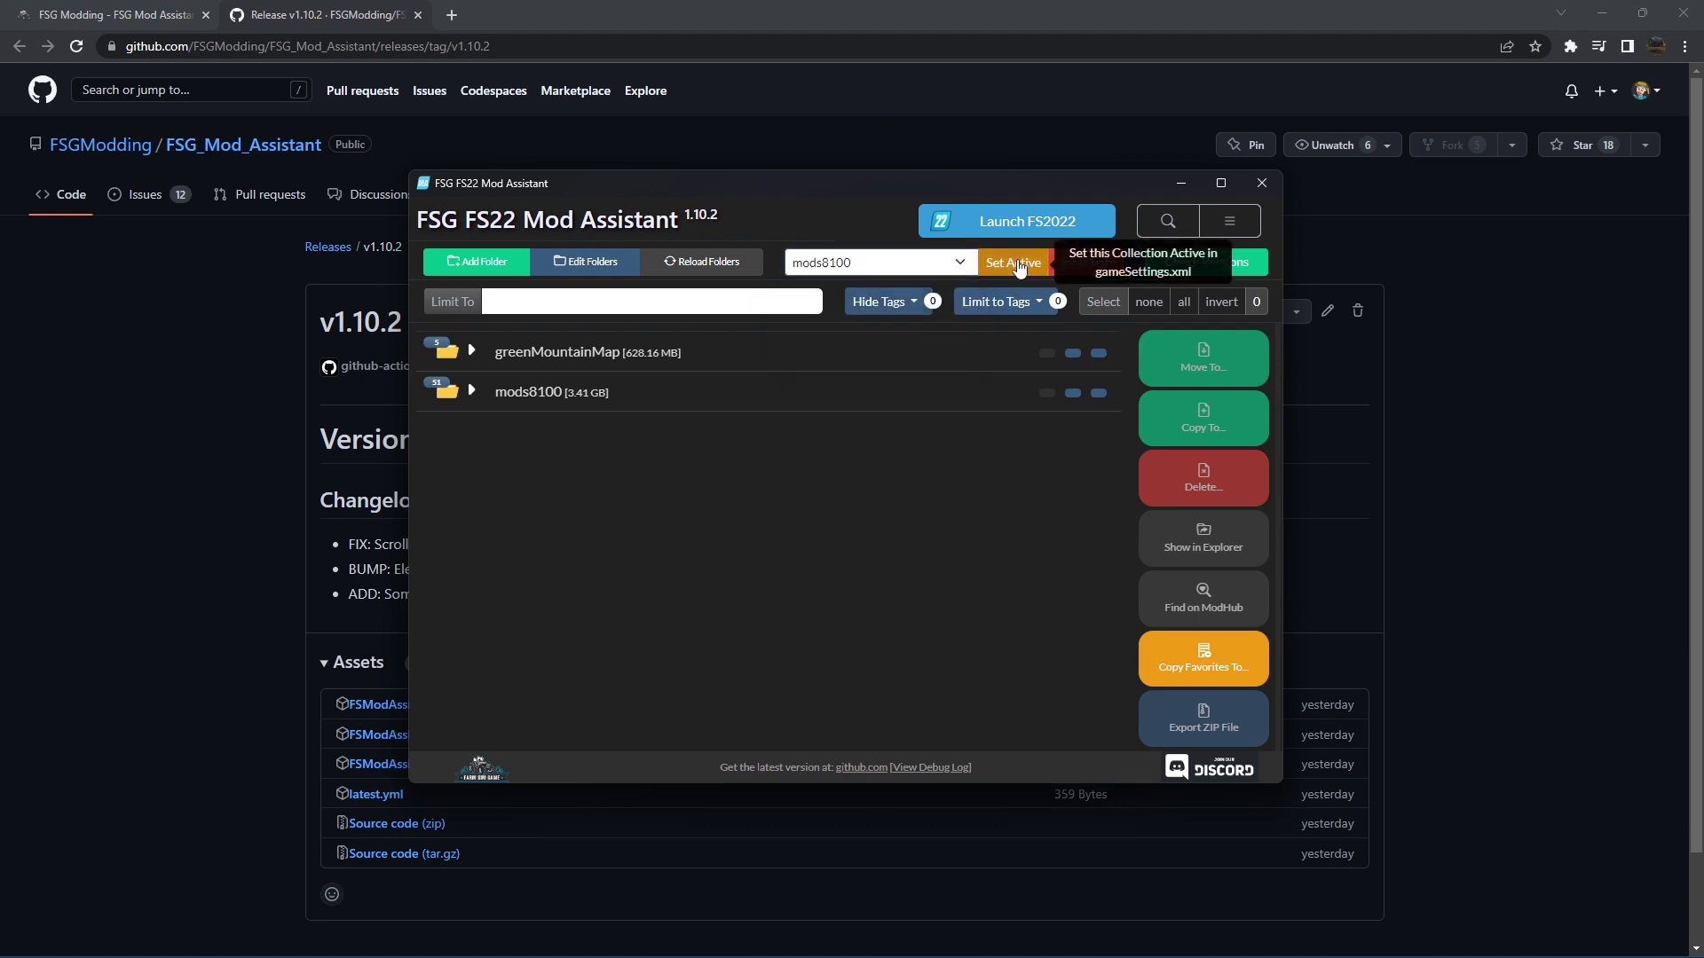
click(1013, 263)
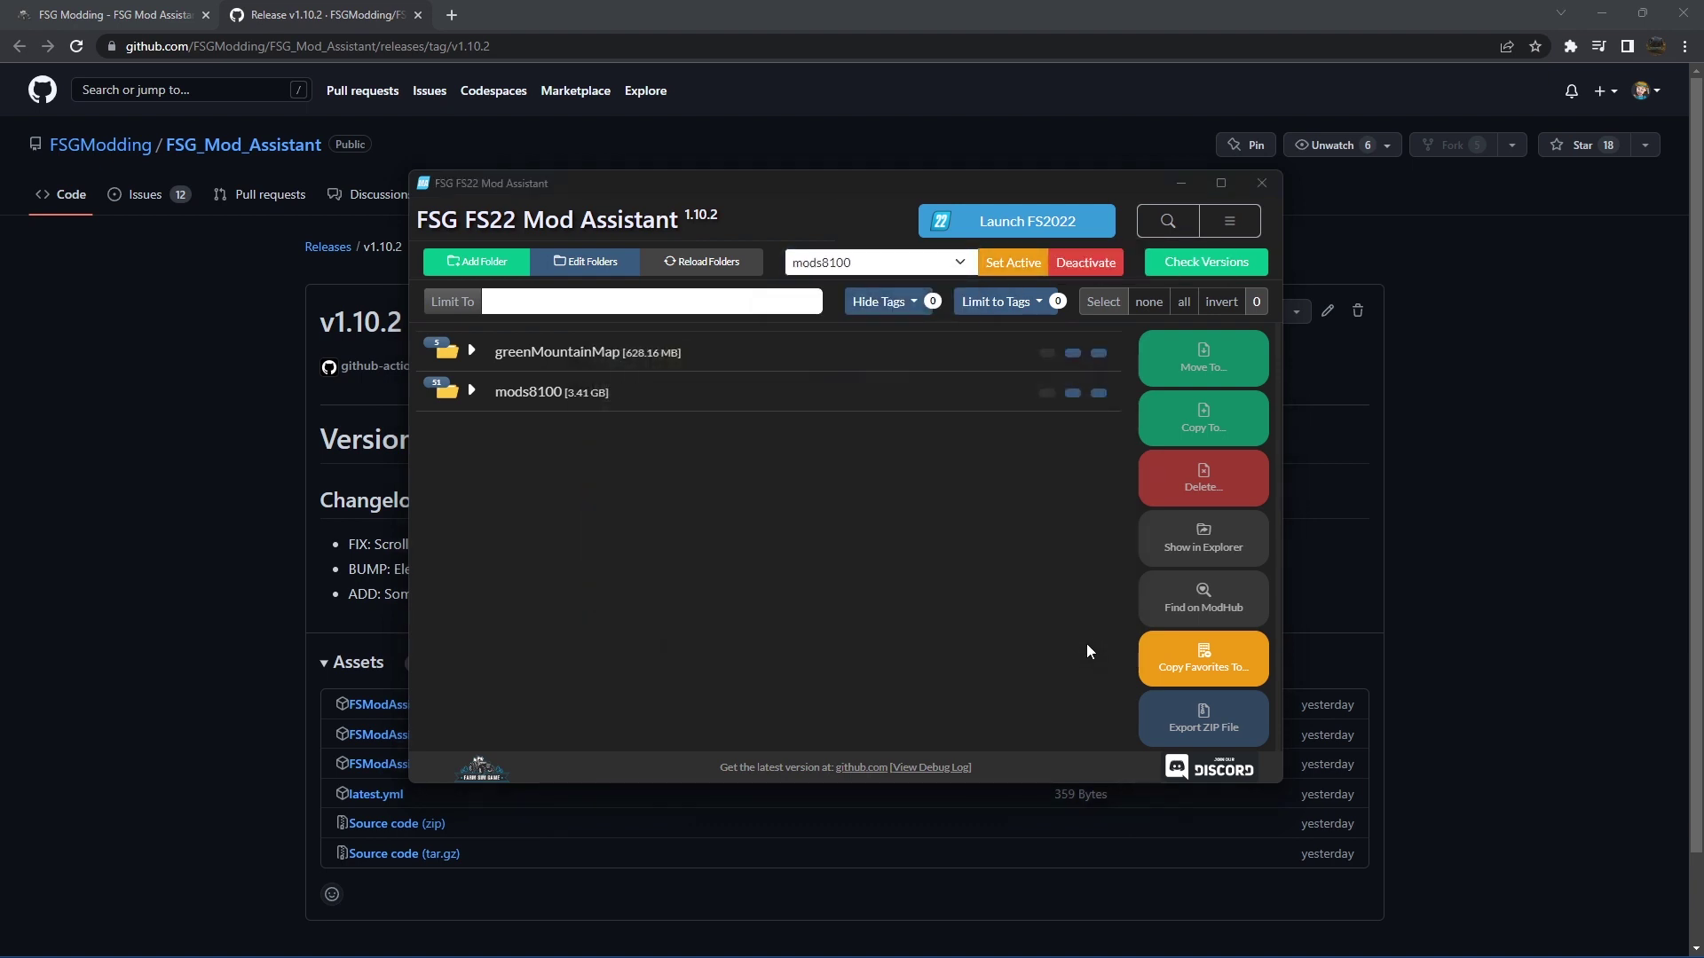